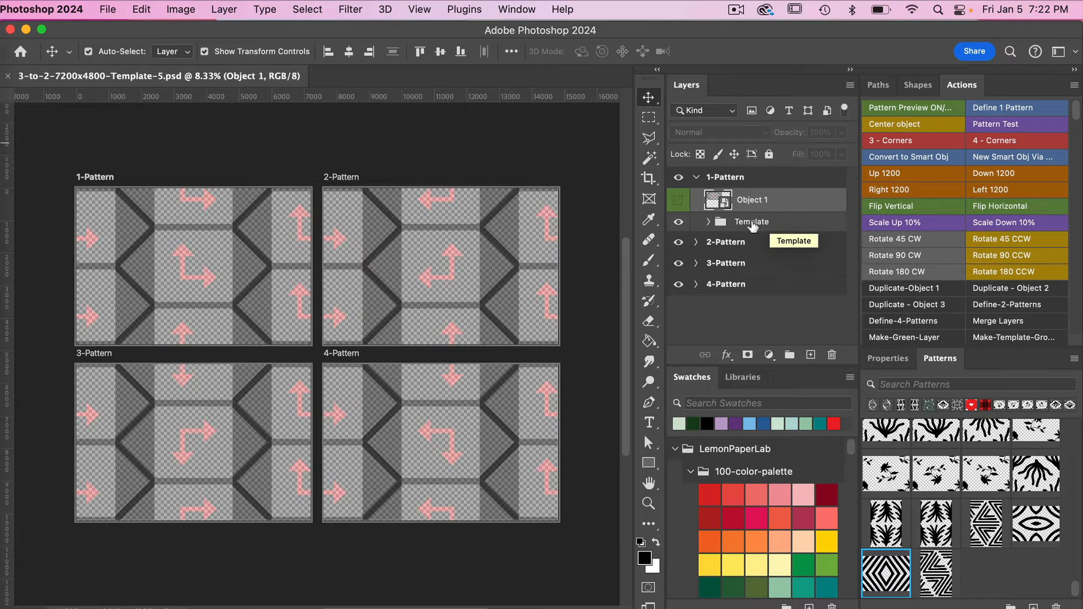
left_click(709, 222)
scroll(764, 277, "down", 5)
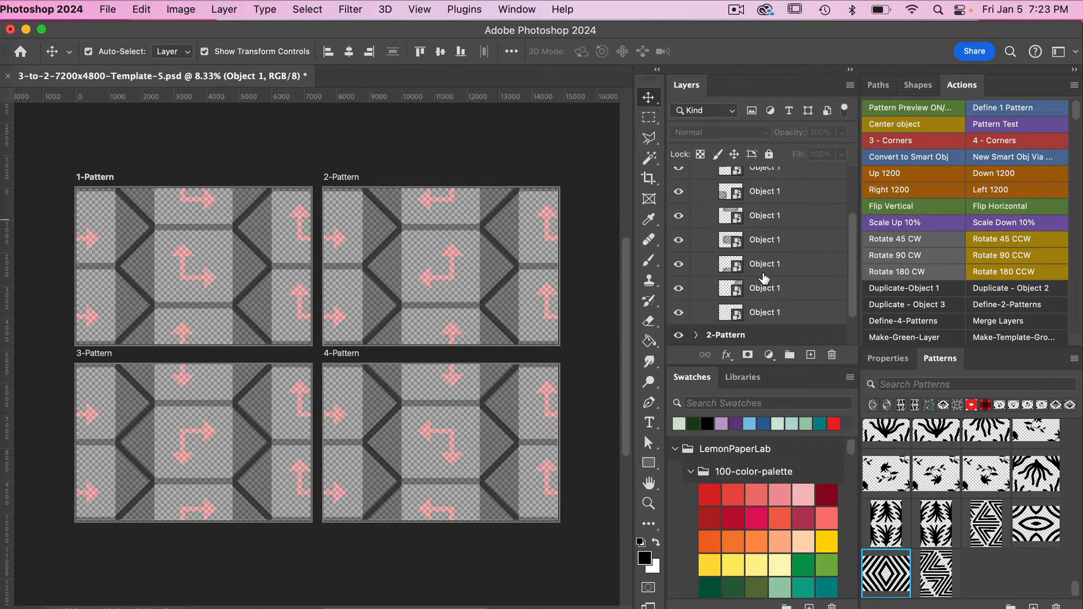
scroll(767, 282, "up", 5)
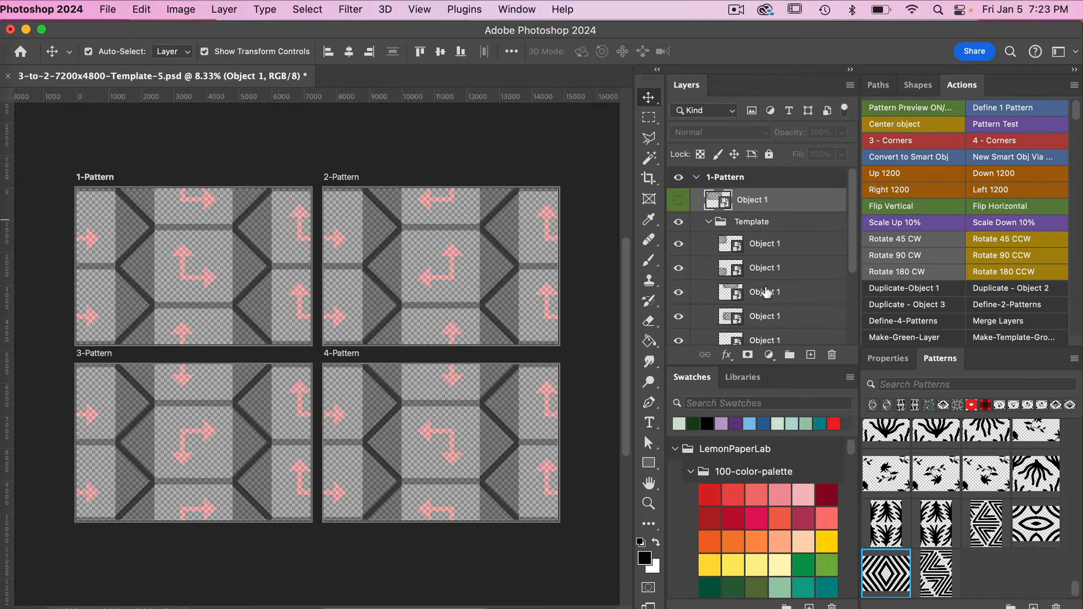
left_click(709, 222)
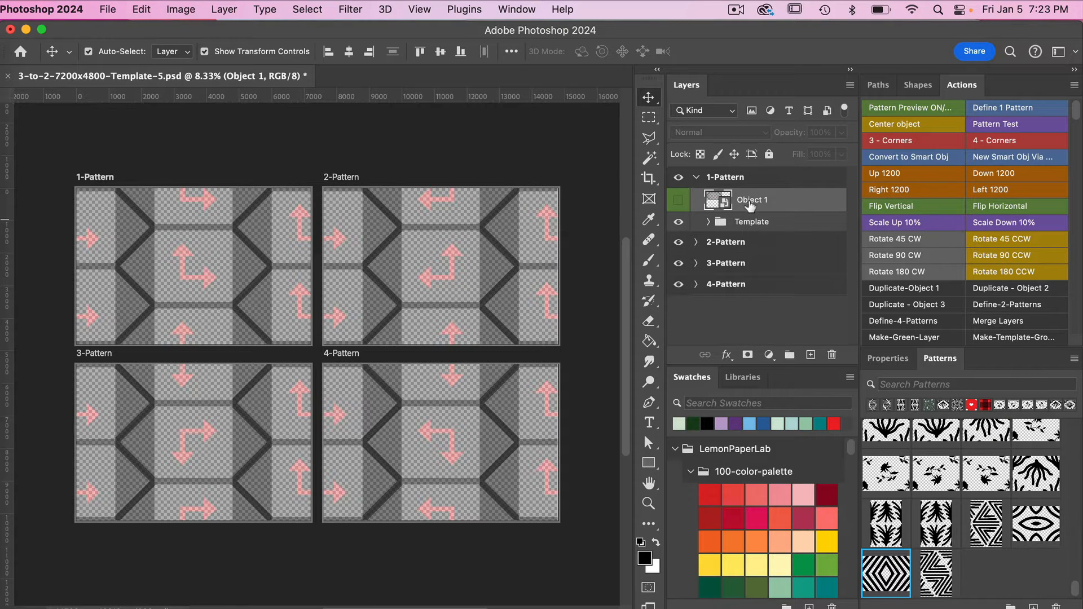
Open the contents of the Object 1 smart object in the 1-Pattern artboard and hide its arrow layer, Object 1.
double_click(717, 200)
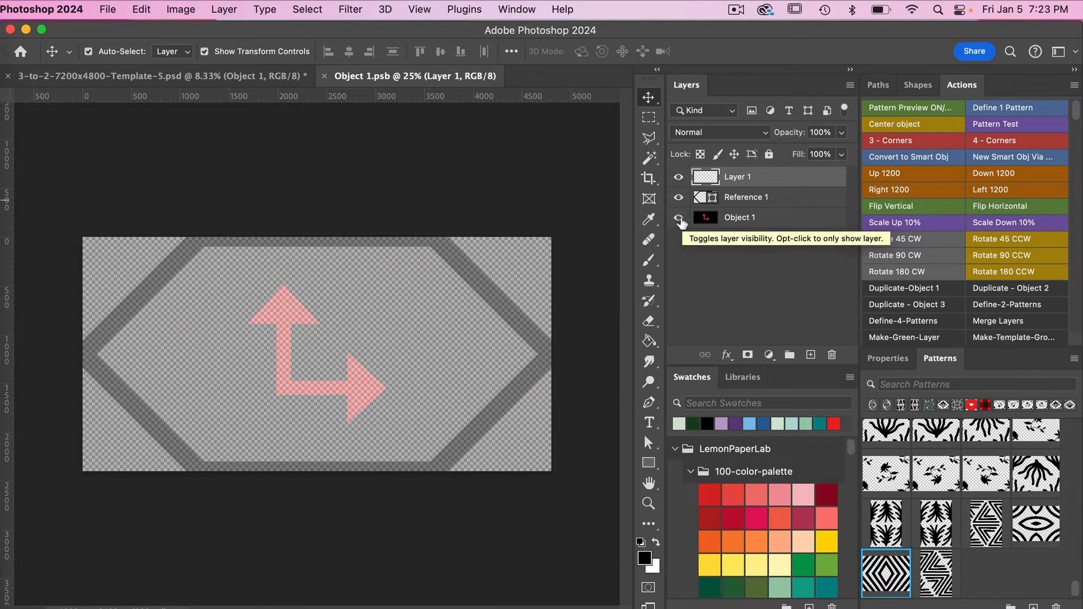
left_click(678, 218)
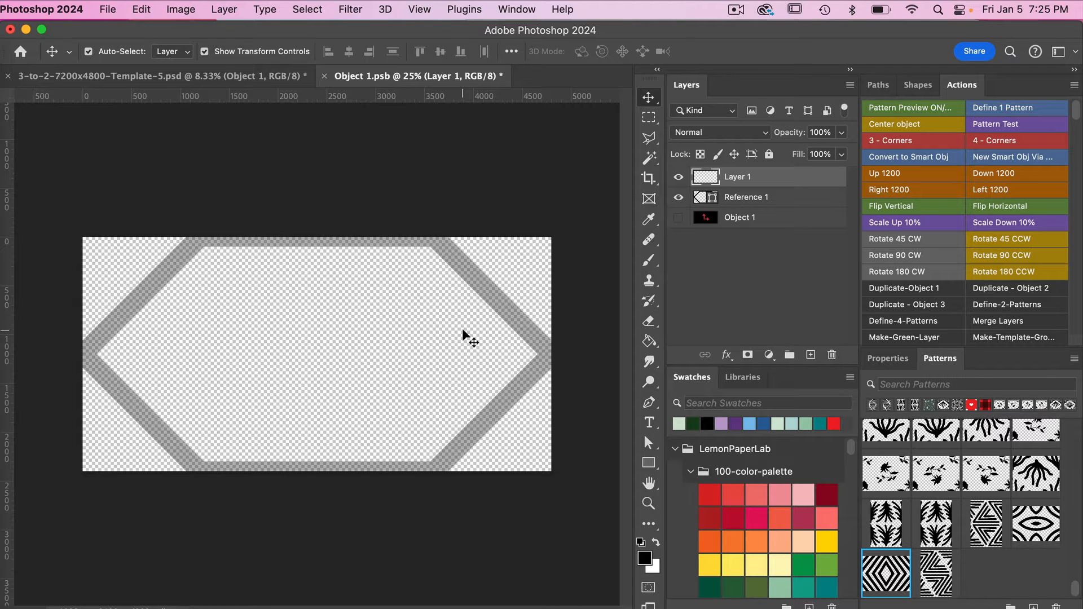
Draw an open five-point Pen tool path about 3219 by 1975 px along the hexagon guide's inner edge, leaving the right side open.
left_click(649, 402)
right_click(649, 404)
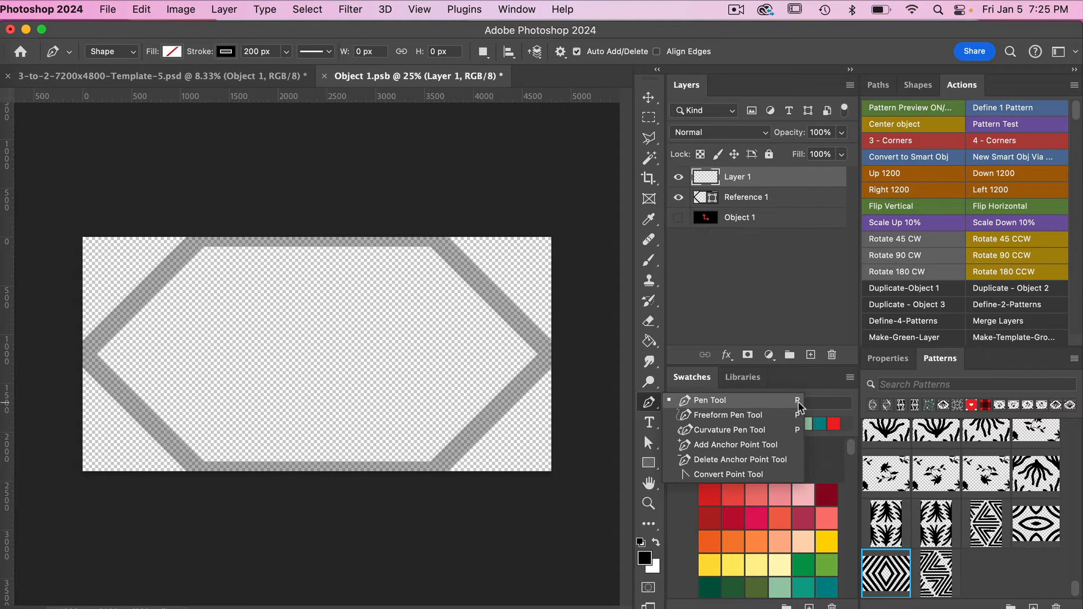
left_click(733, 402)
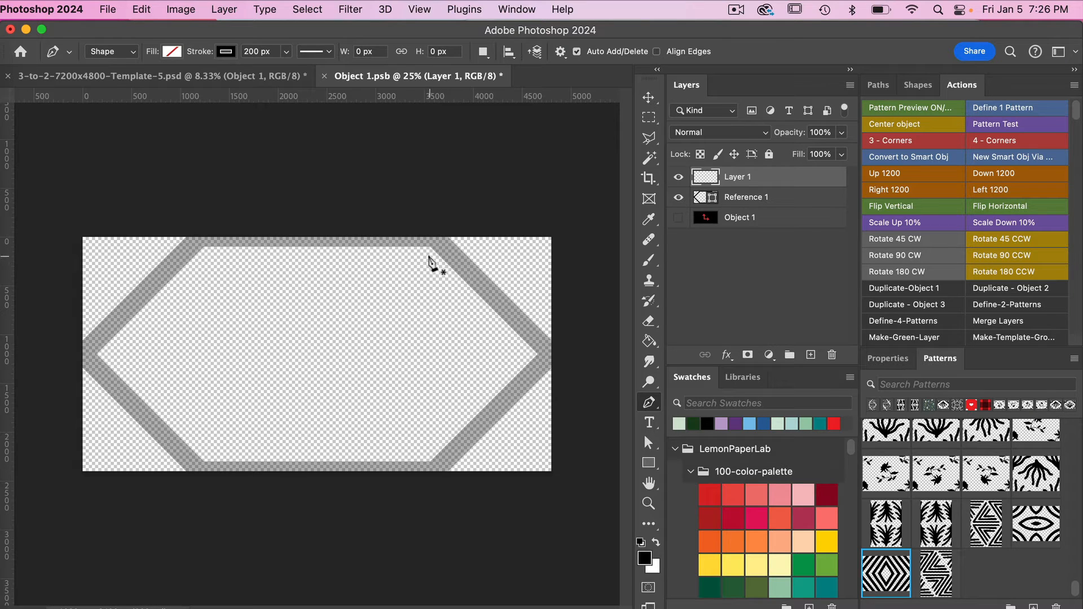
left_click(426, 258)
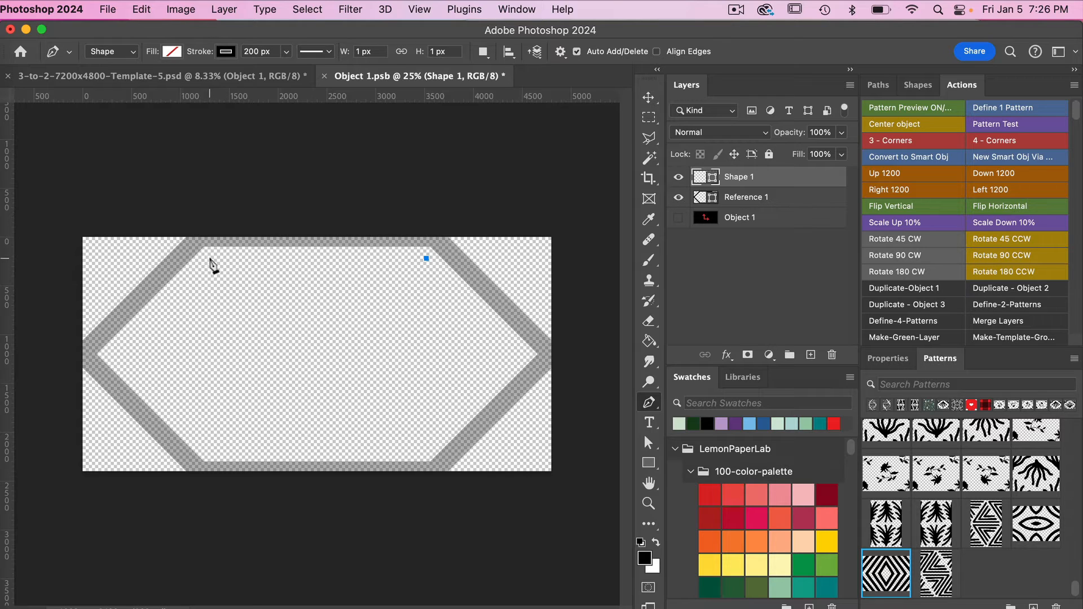
left_click(210, 258)
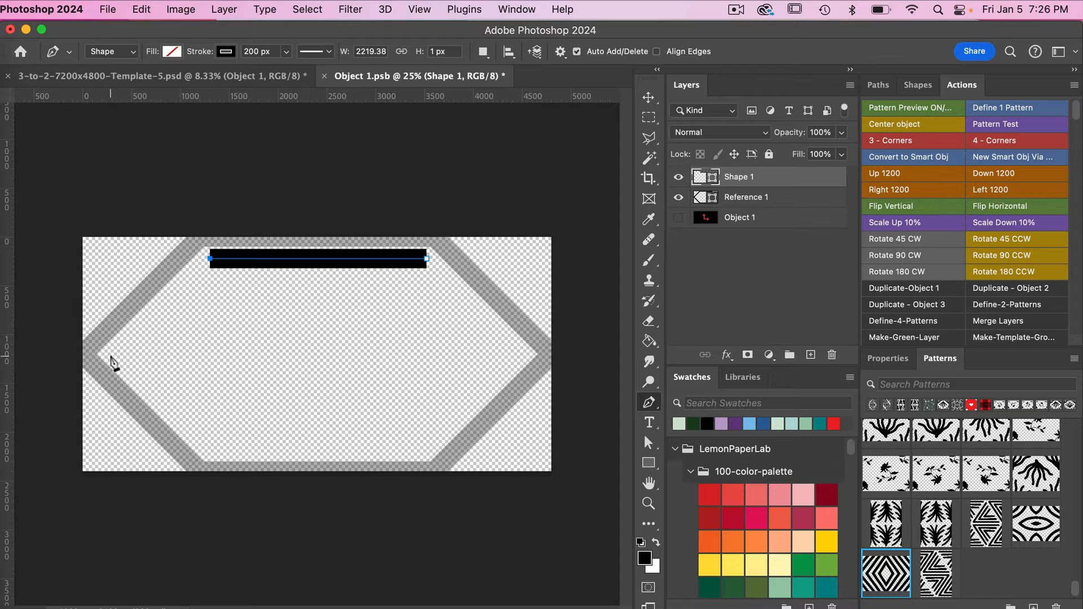
left_click(112, 356)
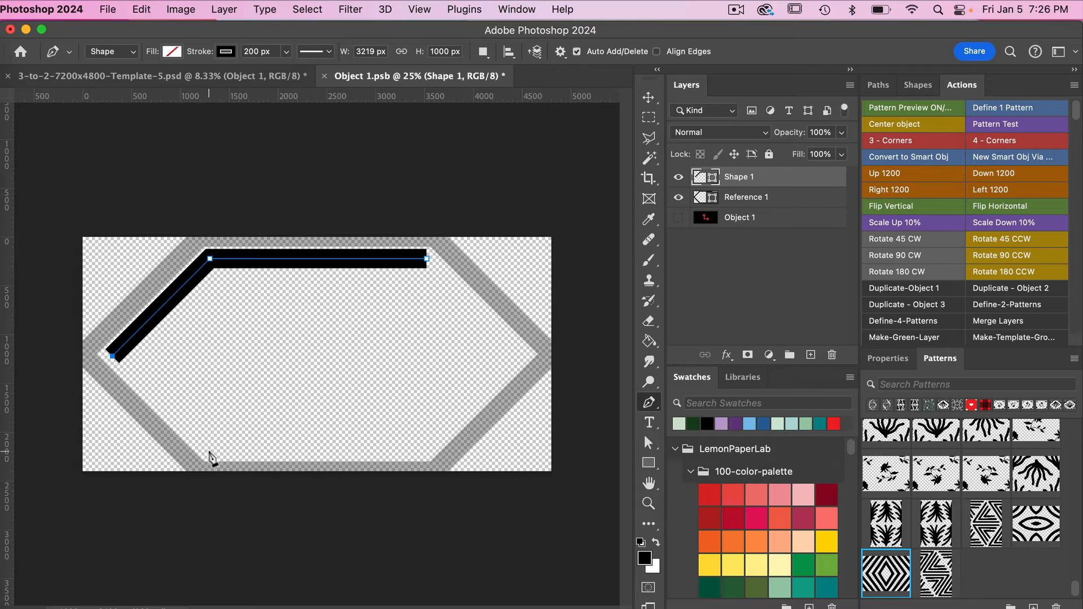
left_click(209, 453)
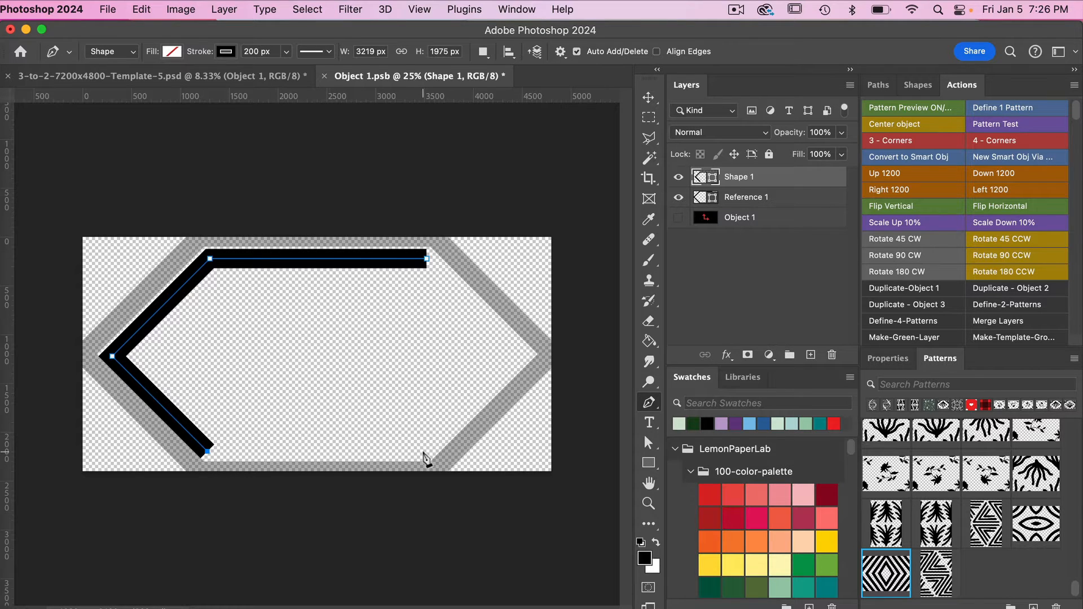
left_click(423, 451)
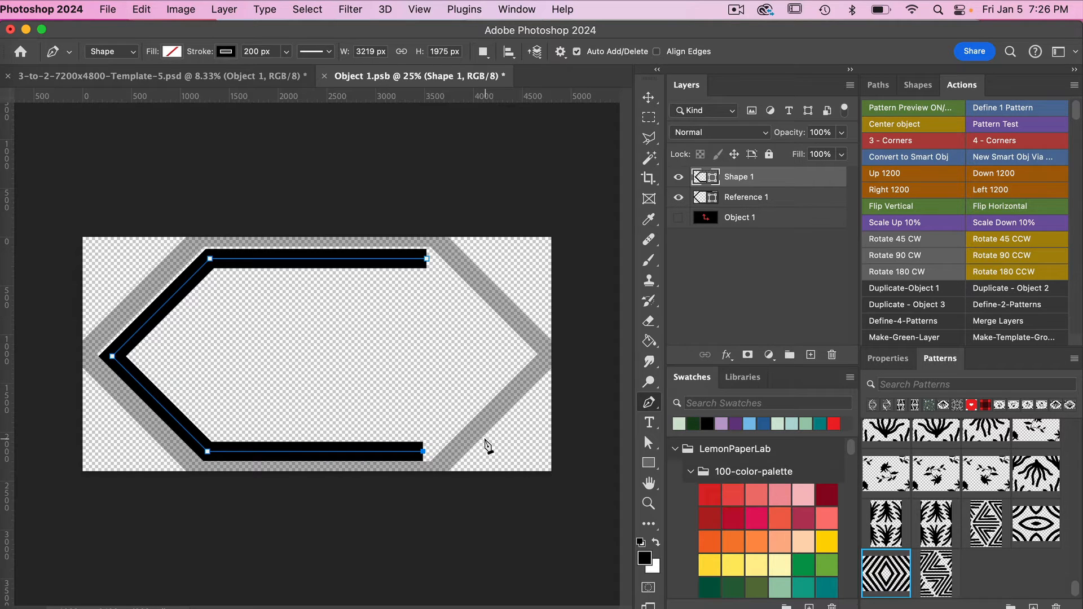
Set the path's stroke to round caps and round corners, and finish the path.
left_click(318, 51)
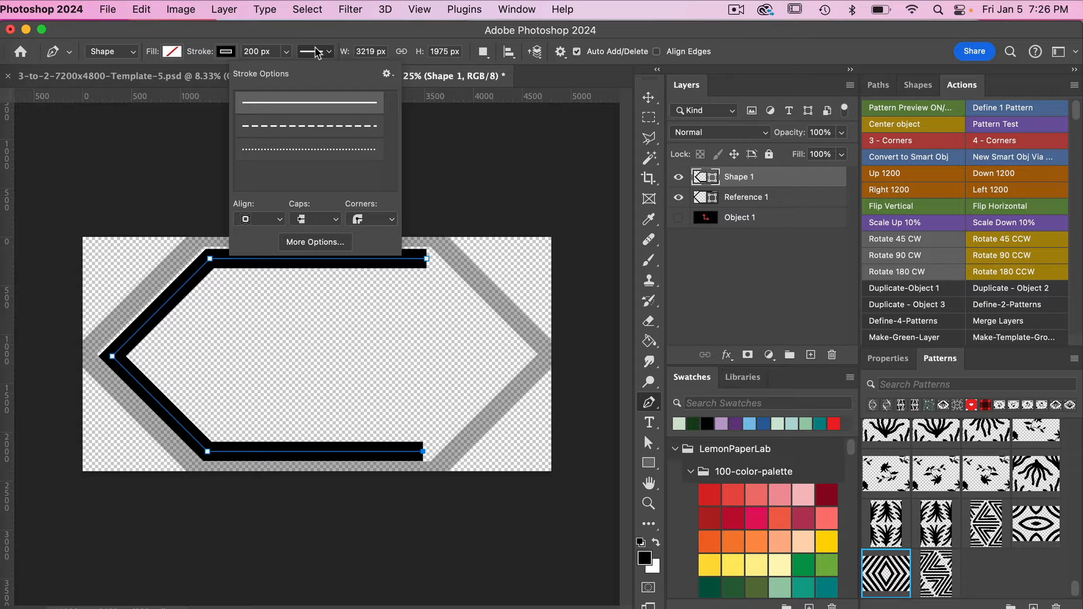
left_click(326, 220)
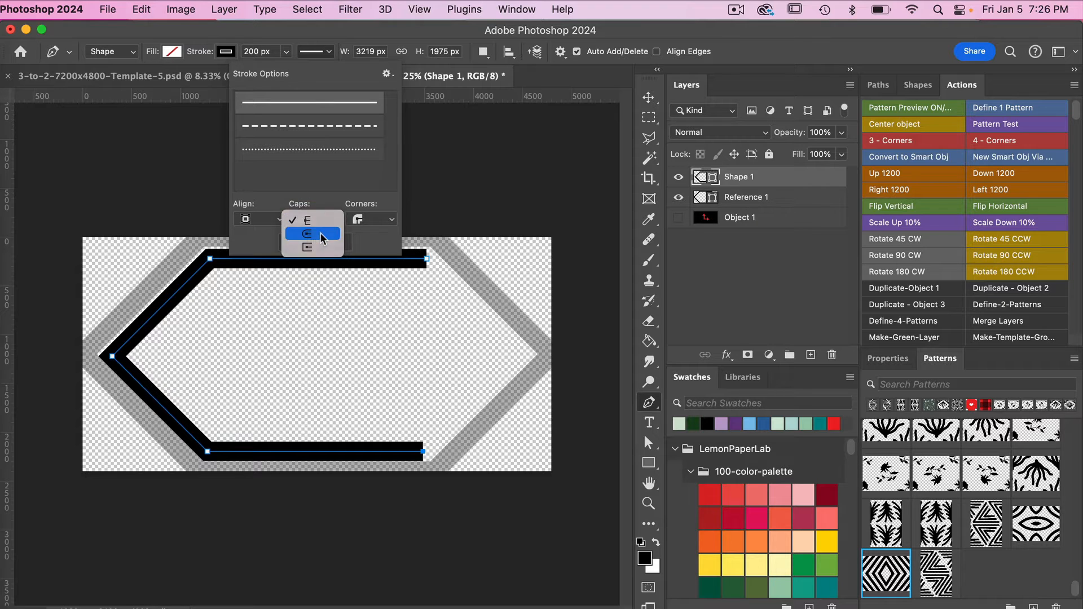
left_click(322, 238)
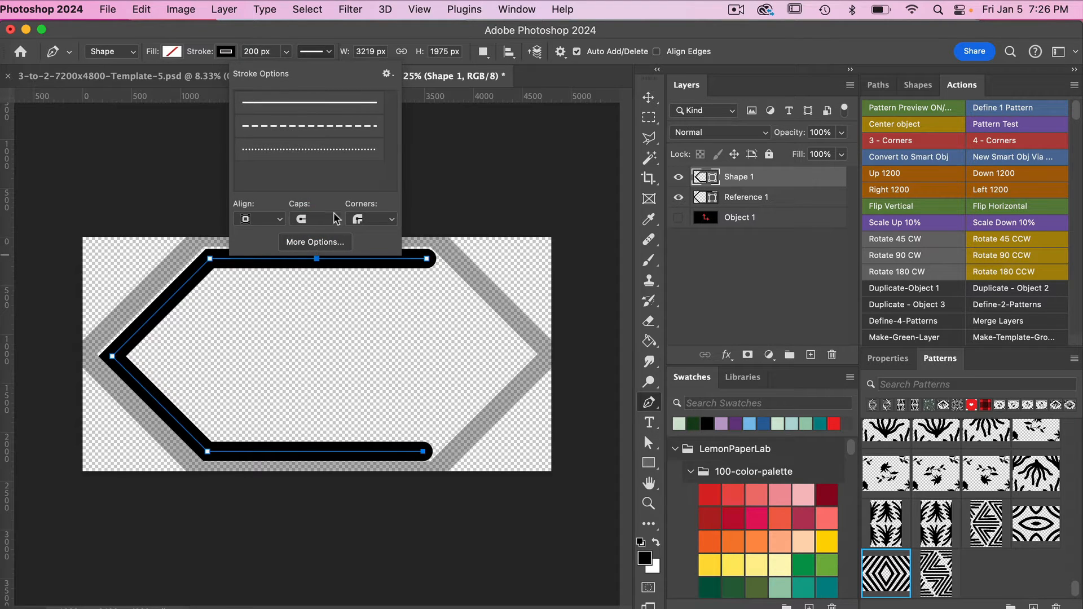
left_click(381, 220)
left_click(379, 233)
left_click(304, 258)
left_click(328, 54)
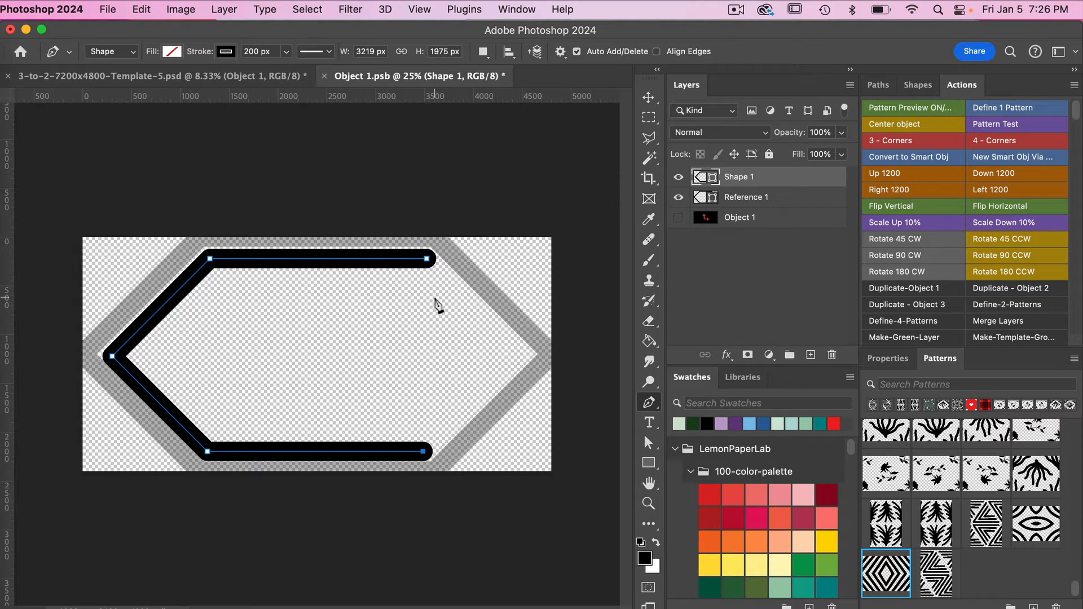
key("Escape")
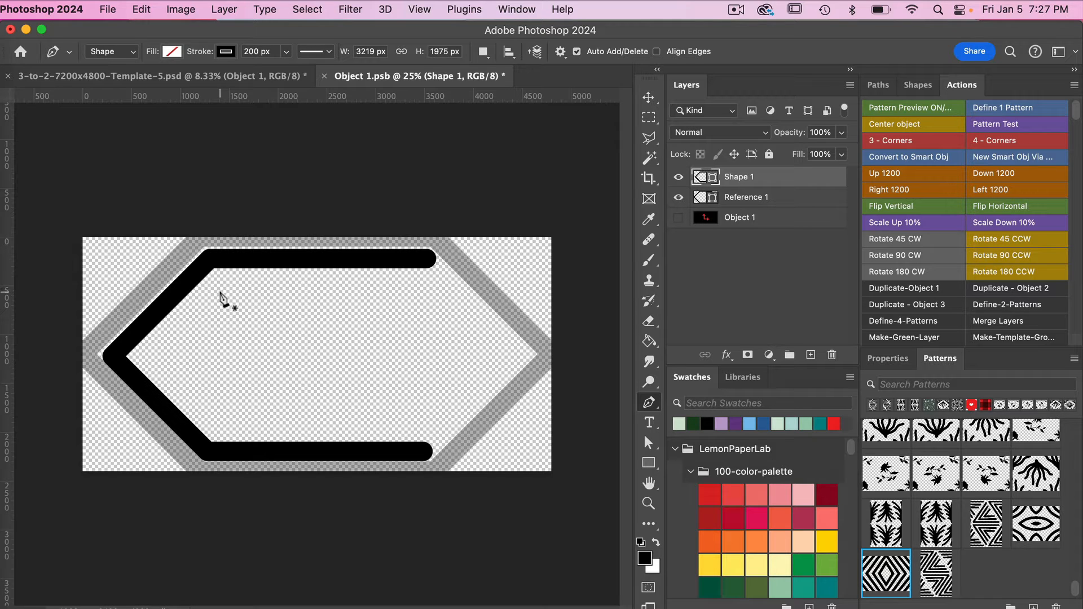
Draw a second open five-point path about 3079 by 1305 px inside the first, pointing right with its left side open.
left_click(220, 291)
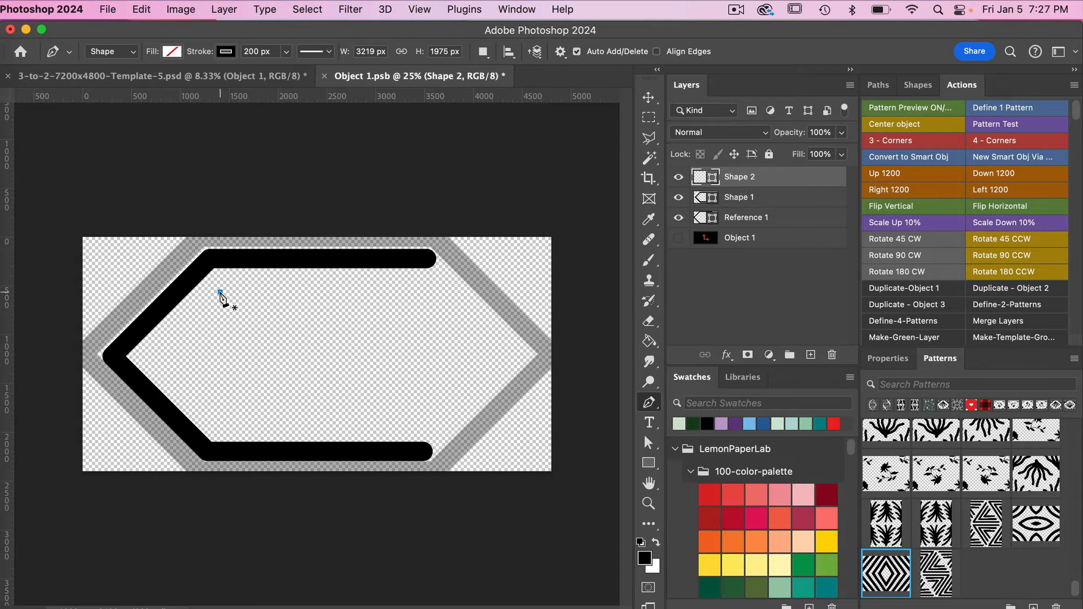
left_click(457, 292)
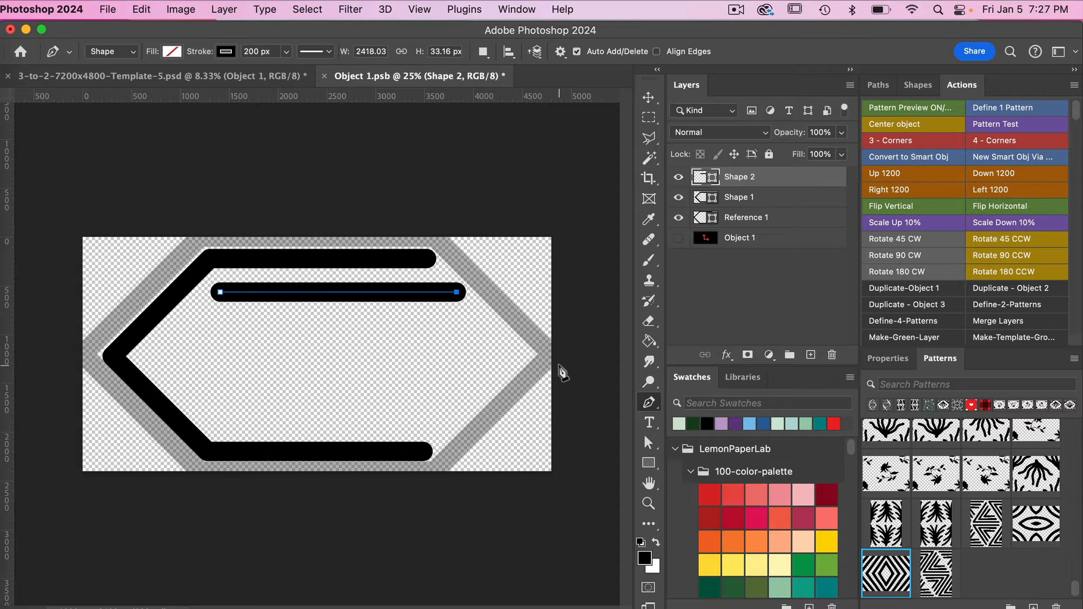
left_click(518, 353)
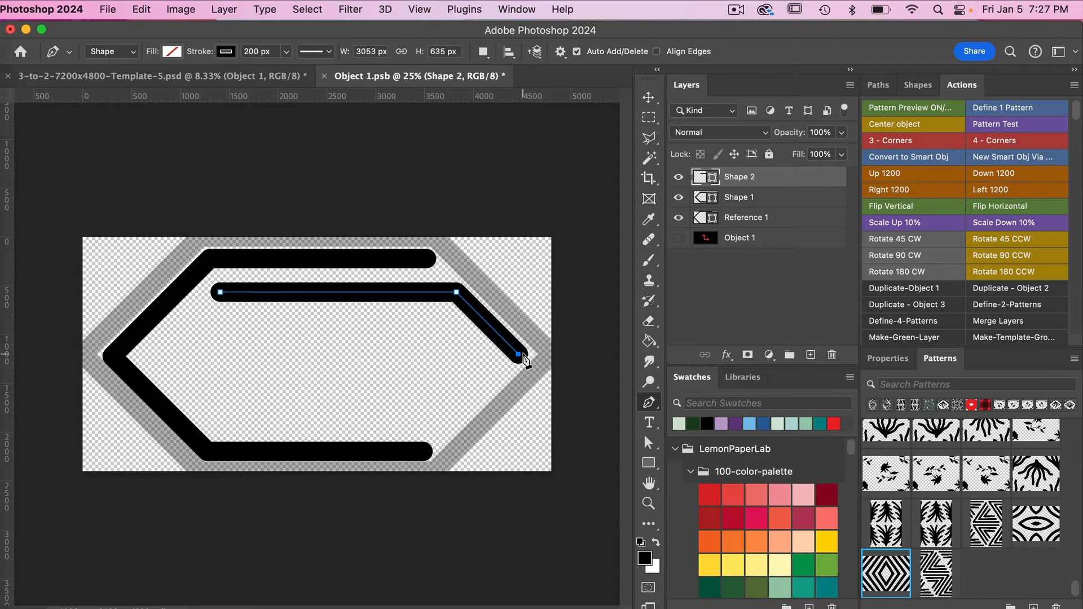
left_click(453, 419)
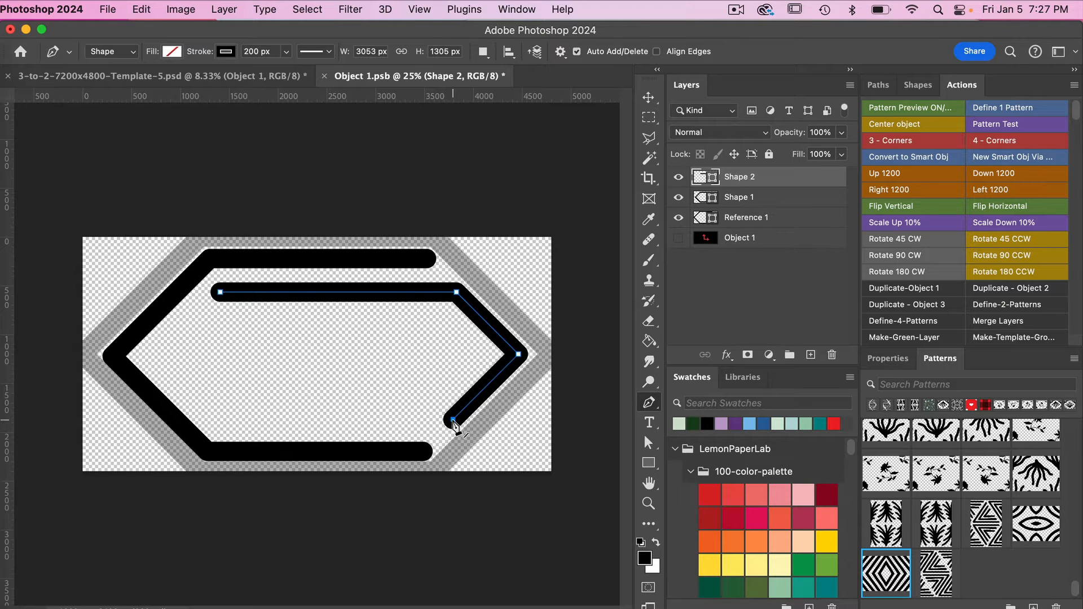
left_click(218, 420)
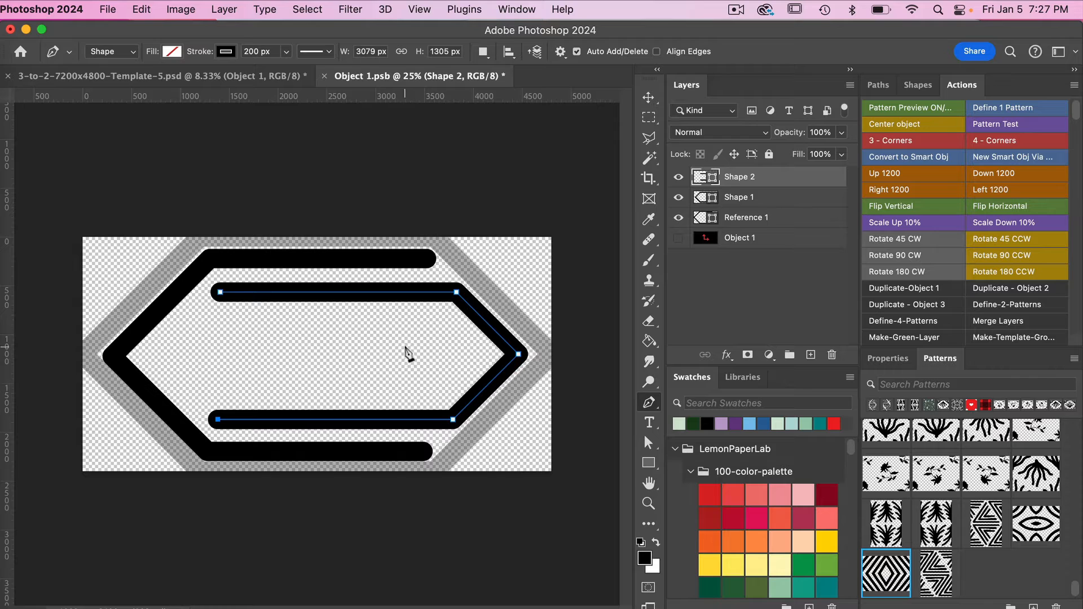
key("Escape")
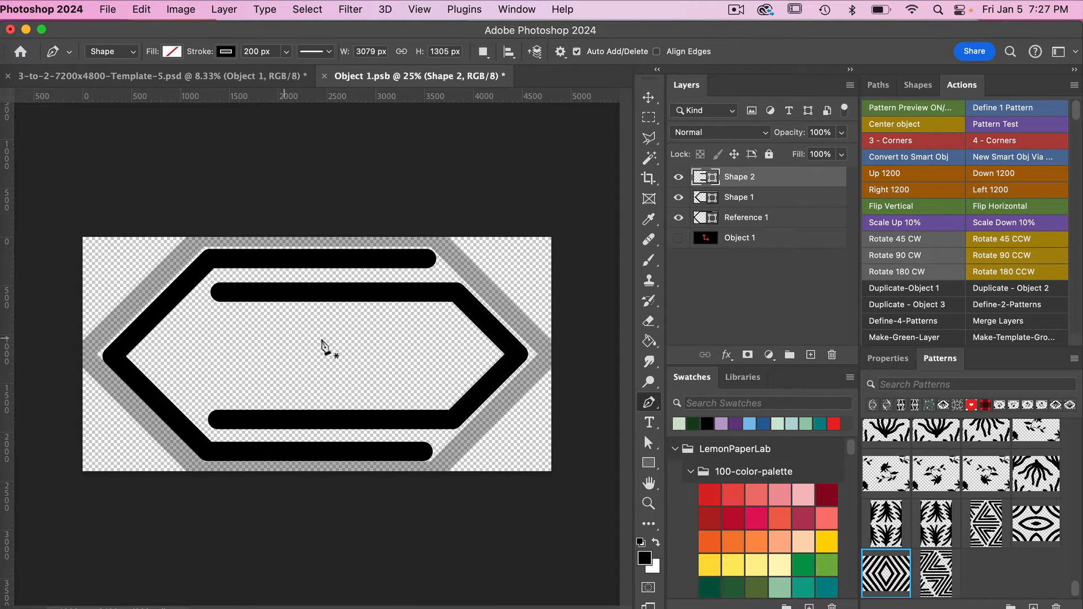
Draw a horizontal line about 2270 px long from the outer shape's left vertex to just past the hexagon's centre.
left_click(118, 358)
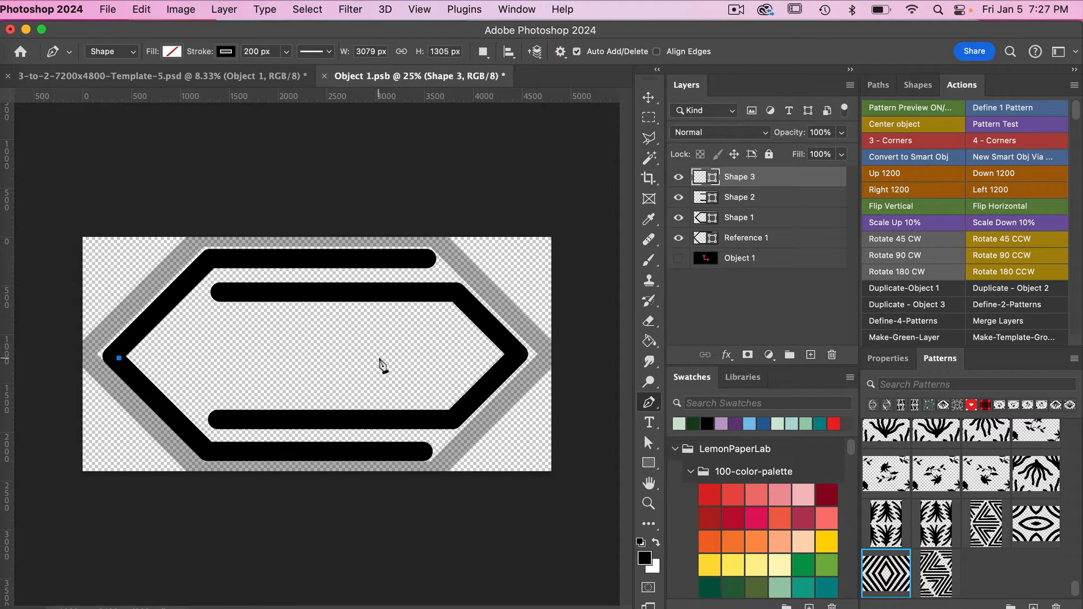
left_click(340, 357)
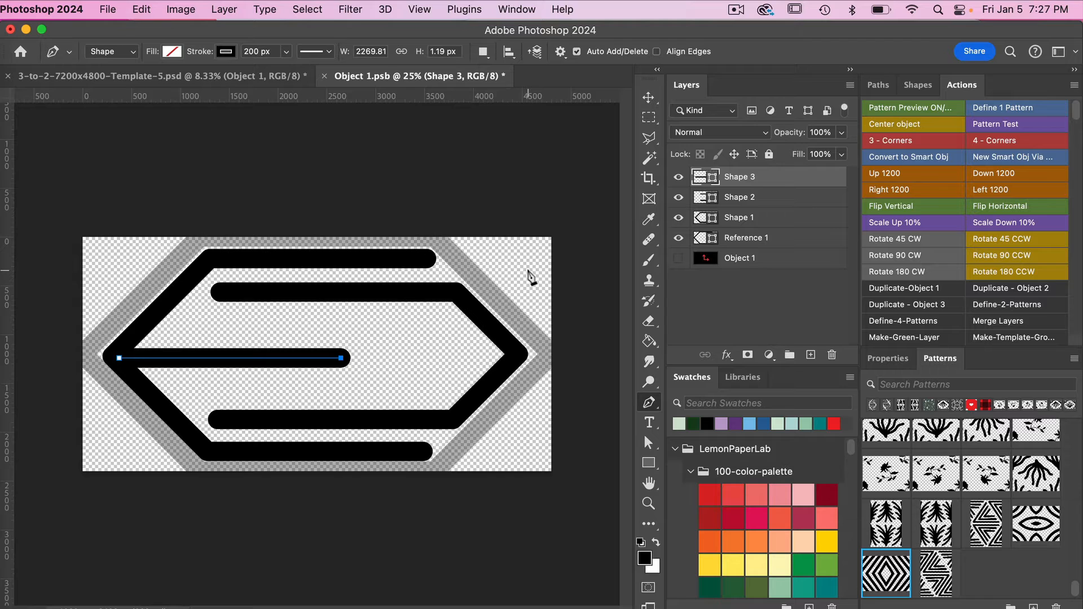
key("Return")
Hide the Reference 1 guide layer and save the Object 1 smart object.
left_click(679, 239)
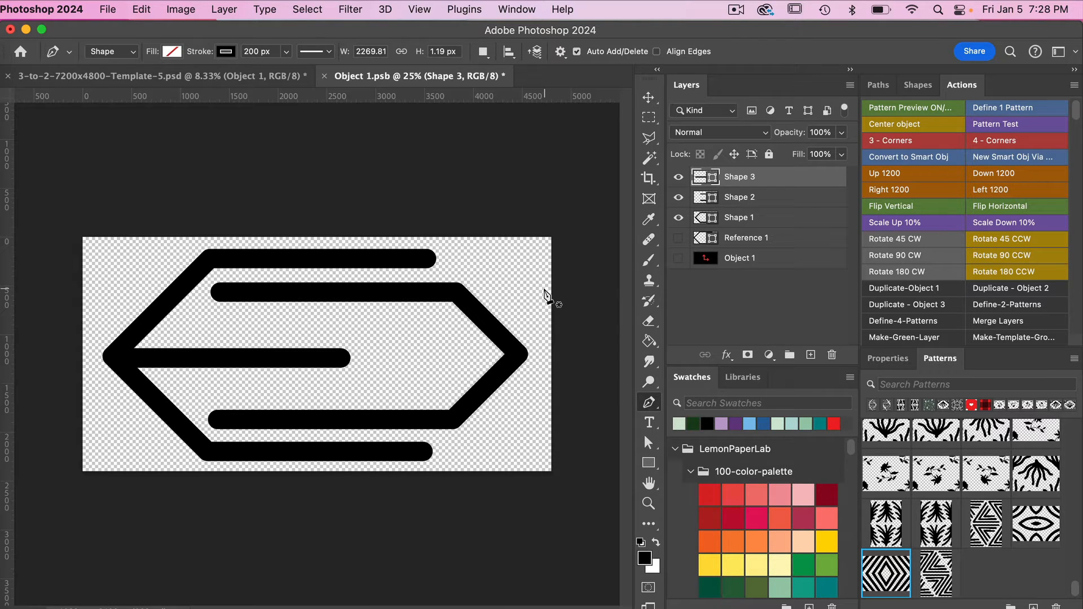
key("super+s")
Return to the 3-to-2-7200x4800-Template-5.psd document and run the Define-4-Patterns action on the artboards.
left_click(266, 79)
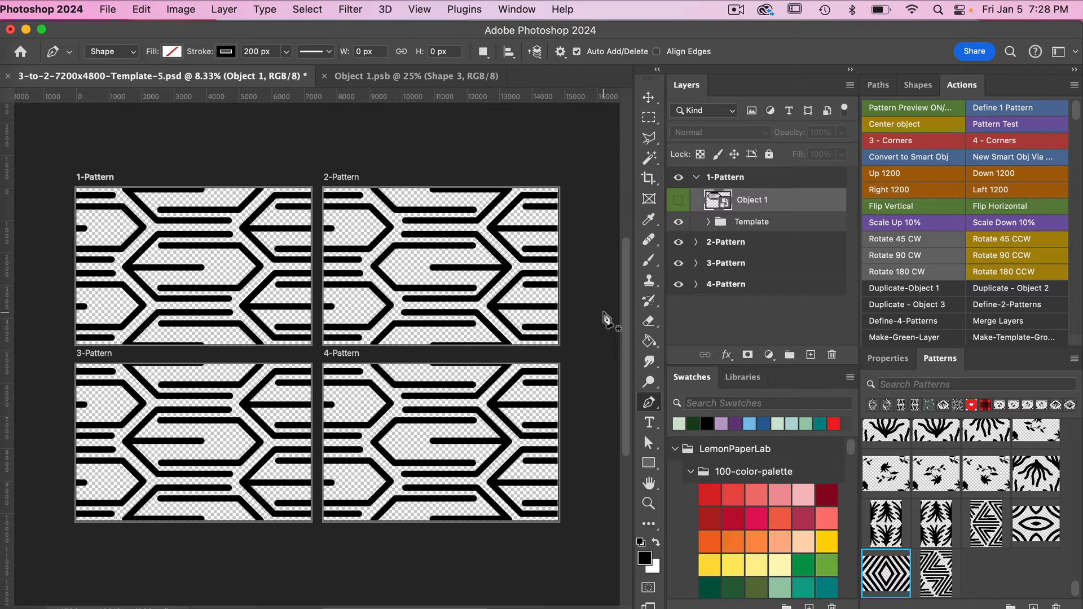
left_click(912, 324)
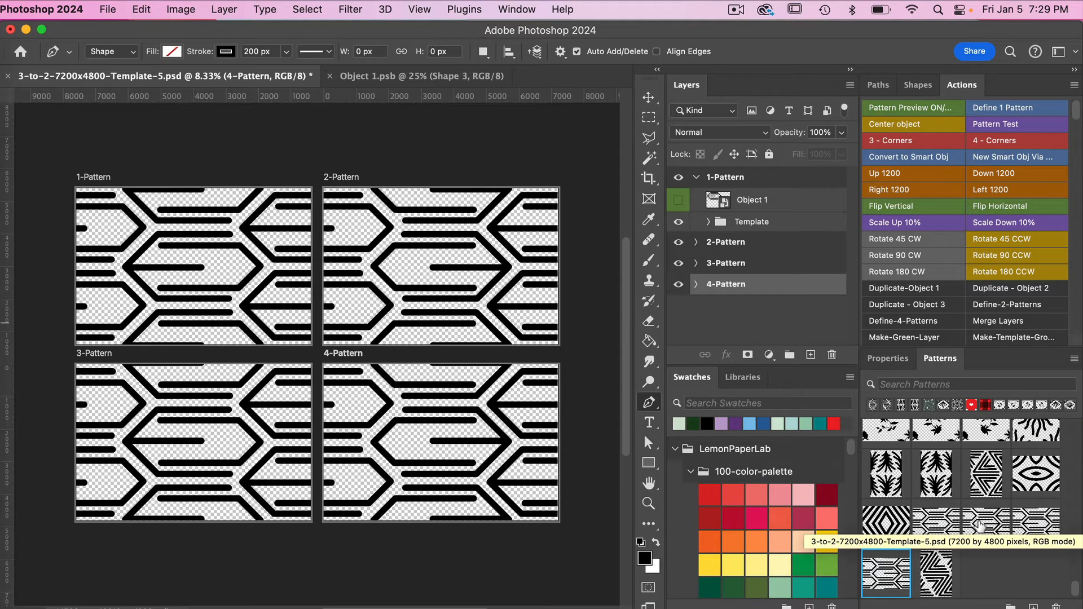
Create a new transparent RGB document of 3600 by 3600 pixels at 300 pixels/inch.
left_click(110, 10)
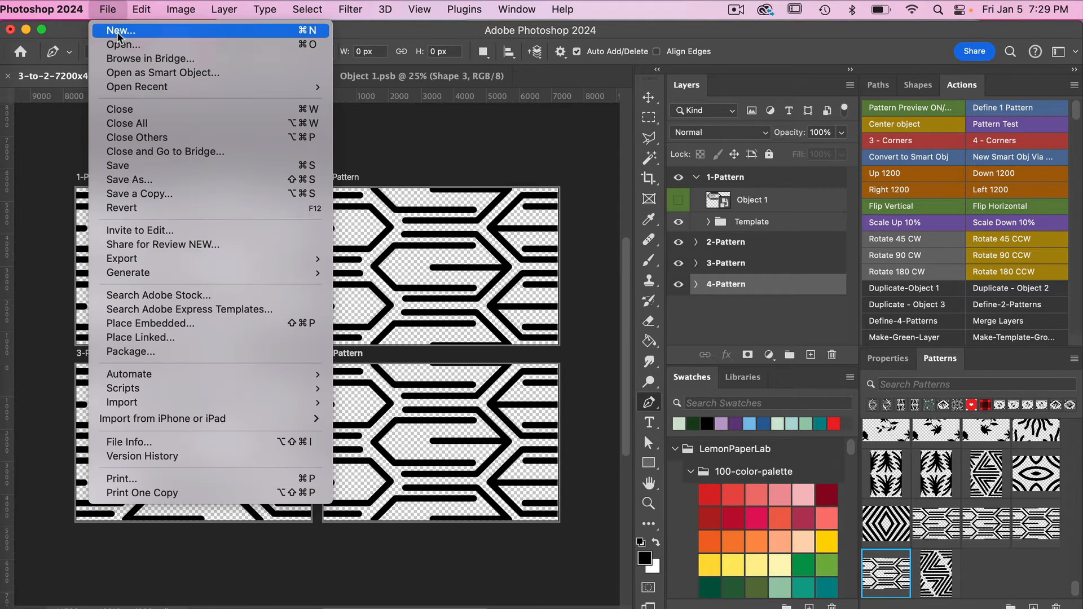
left_click(117, 31)
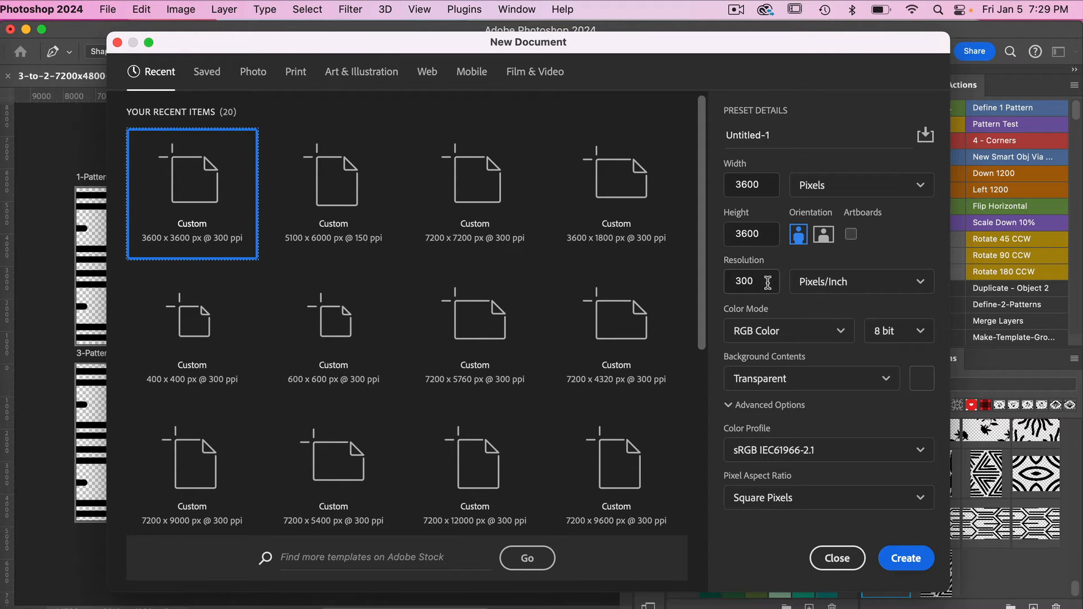
left_click(904, 558)
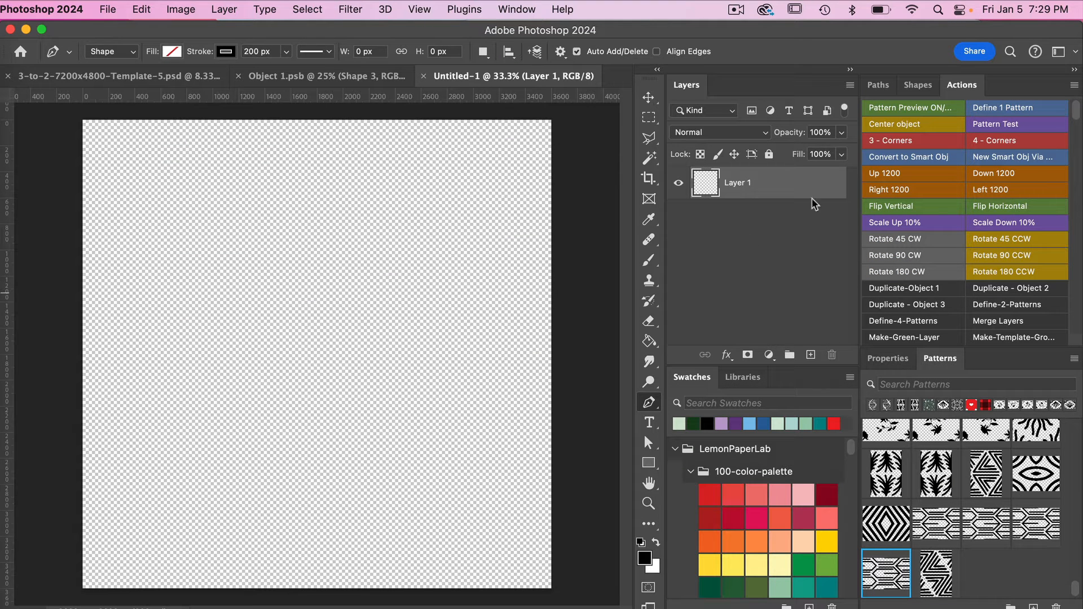
Run the Pattern Test action with its default pattern fill, and apply the first new hexagon-line pattern to the Pattern Fill 1 layer.
left_click(1020, 124)
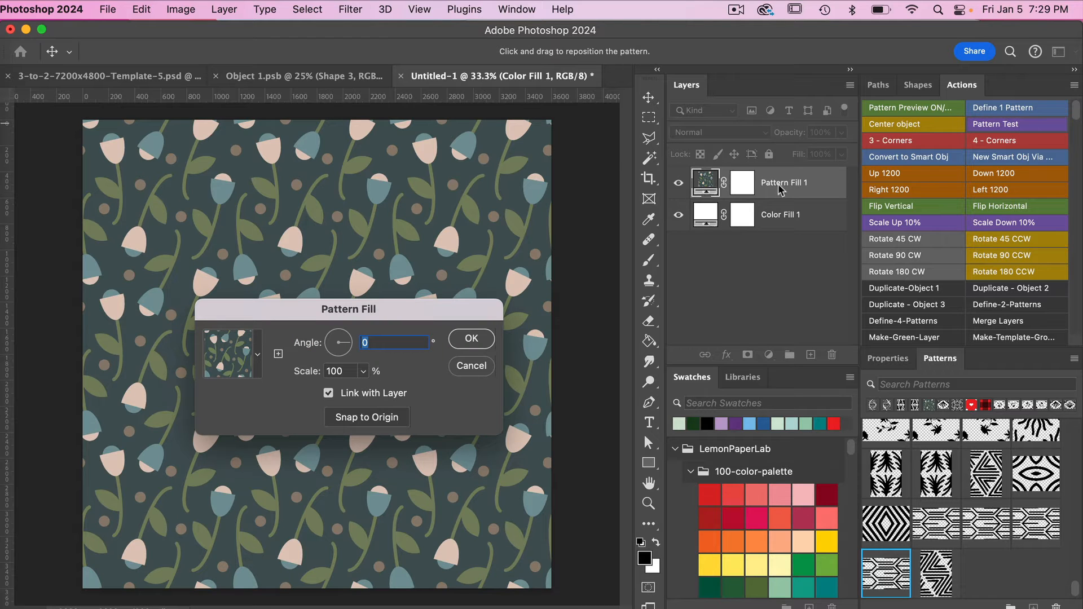
left_click(471, 338)
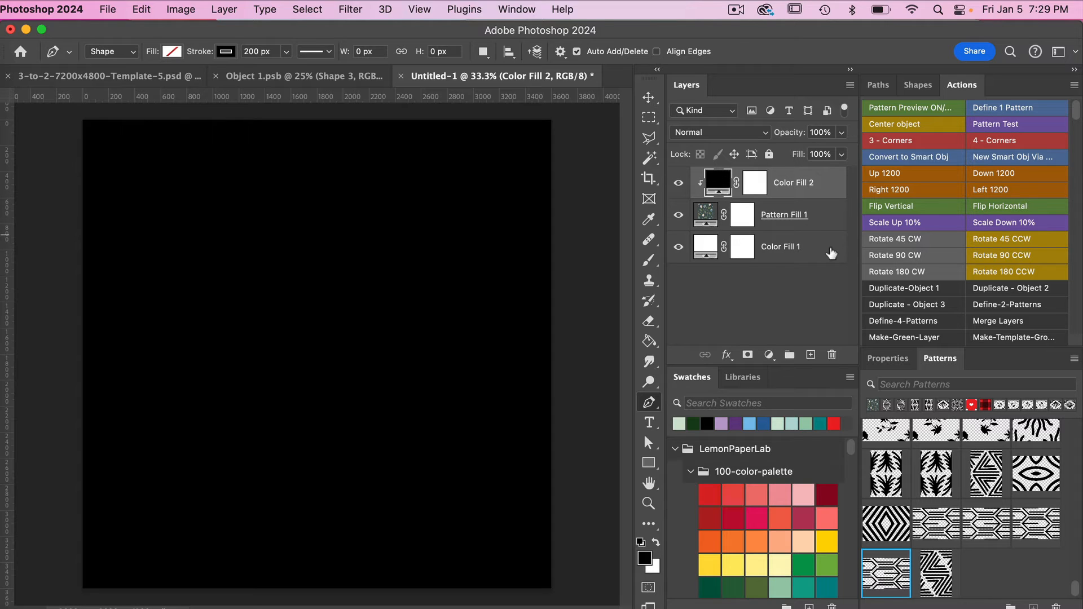
left_click(773, 219)
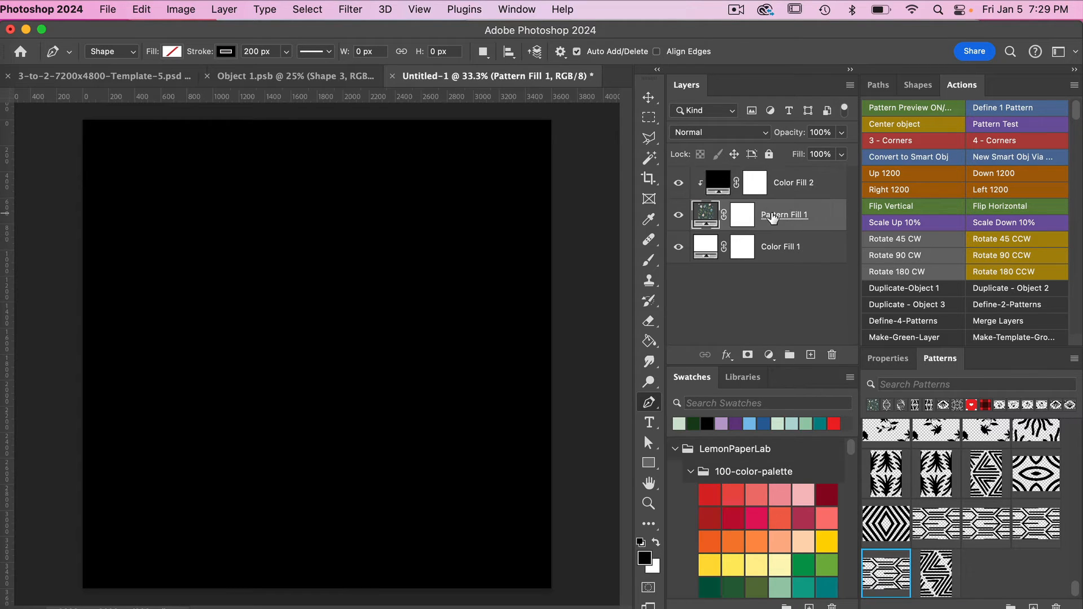
left_click(927, 524)
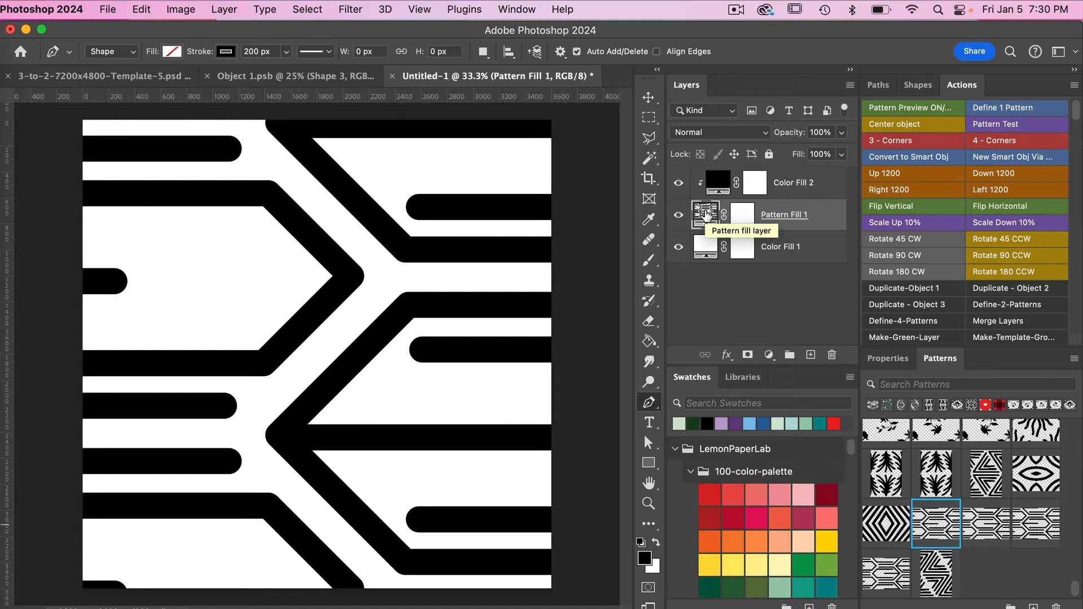
Set the scale of the Pattern Fill 1 layer's pattern to 20%.
double_click(706, 215)
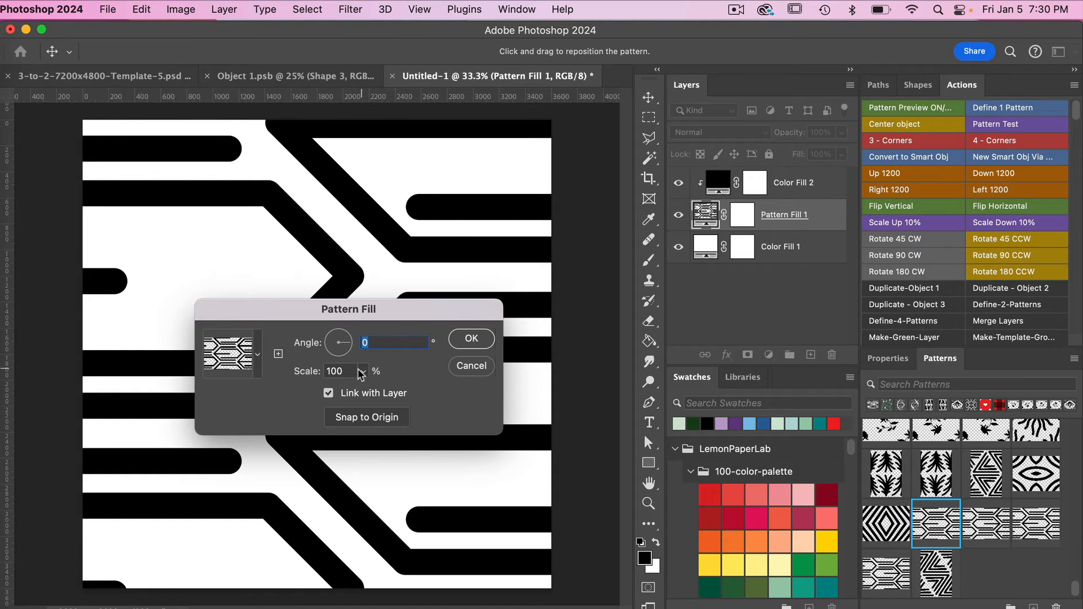
key("Tab")
type("10")
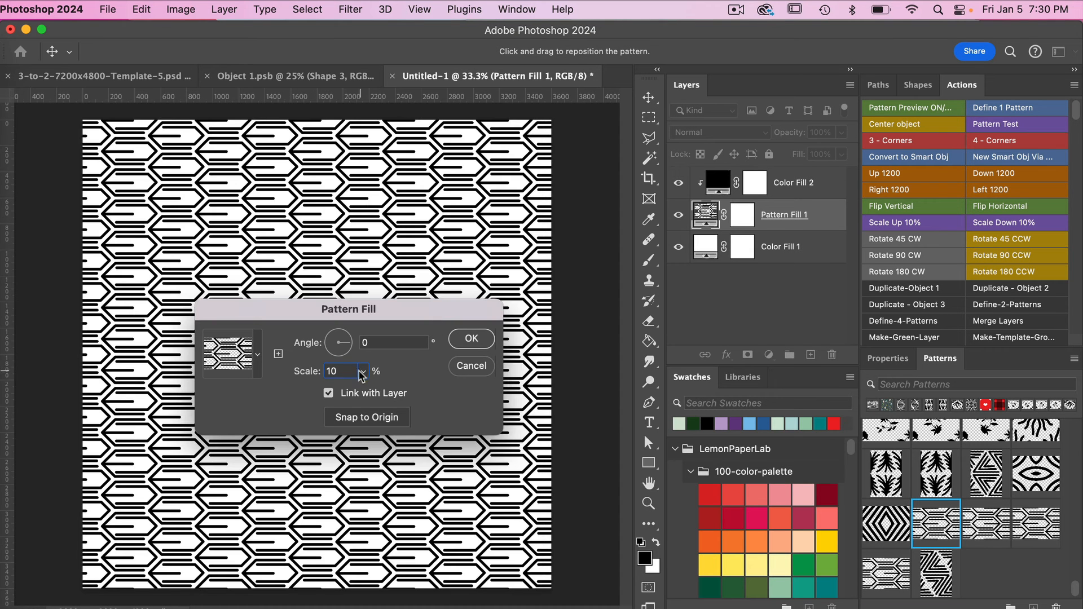
key("BackSpace")
key("BackSpace")
type("20")
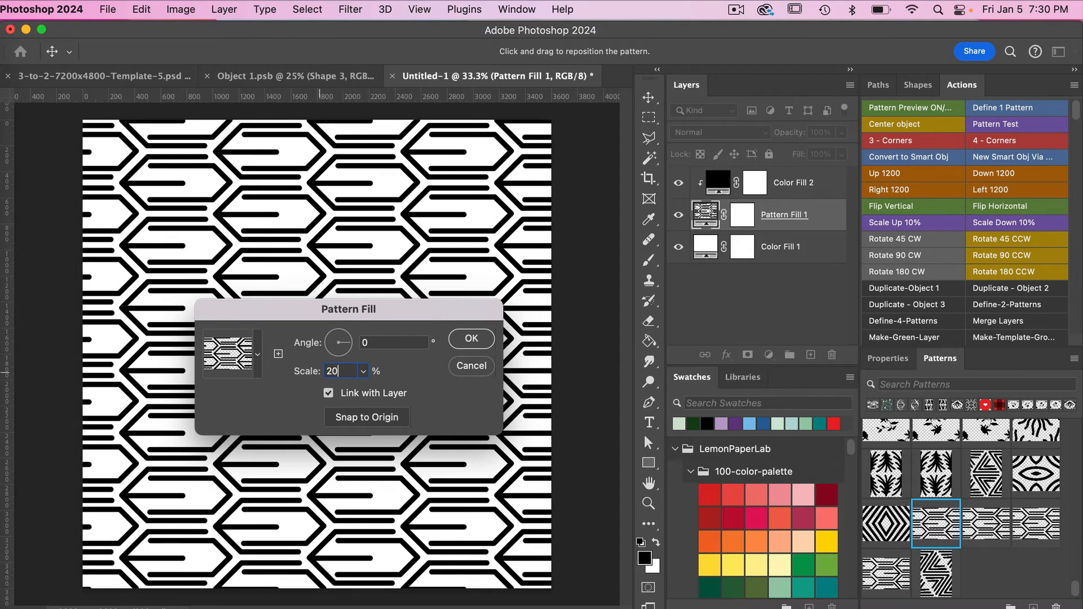
left_click(471, 340)
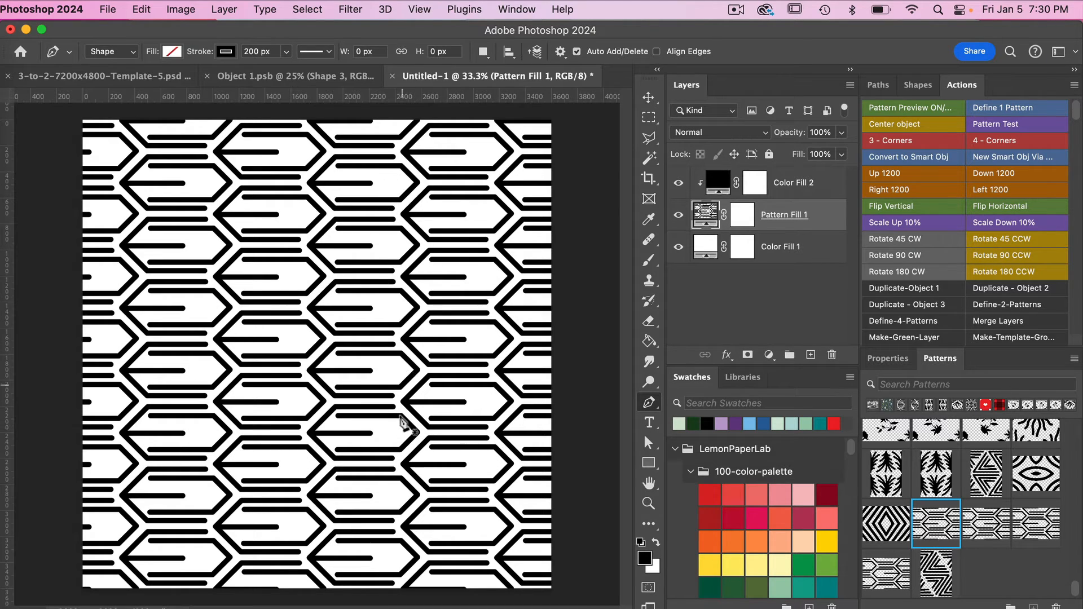
Test the second, third and fourth new hexagon-line patterns in turn on the Pattern Fill 1 layer.
left_click(987, 527)
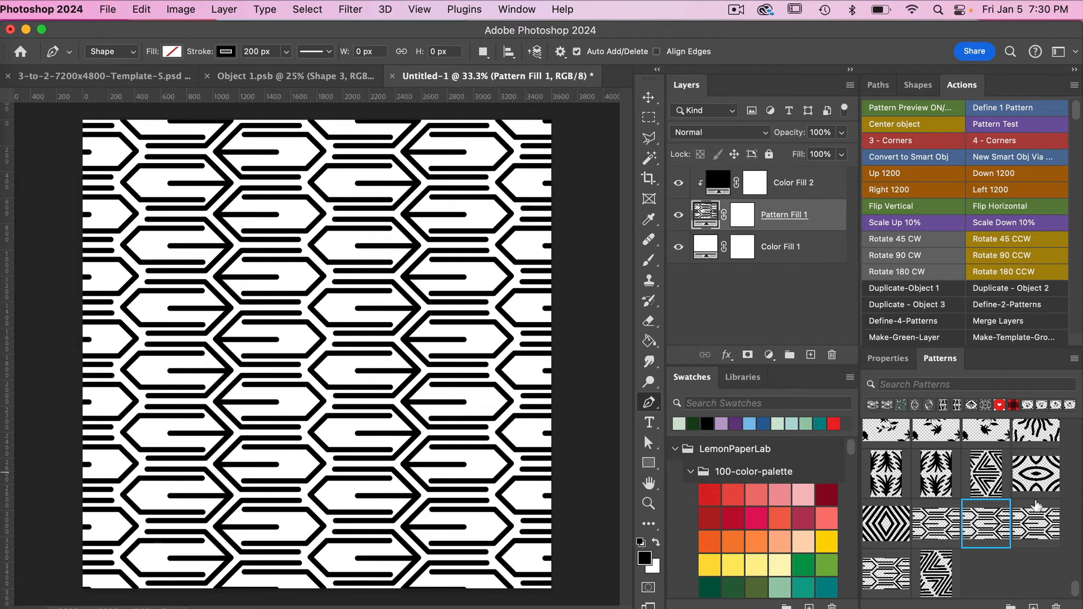
left_click(1037, 523)
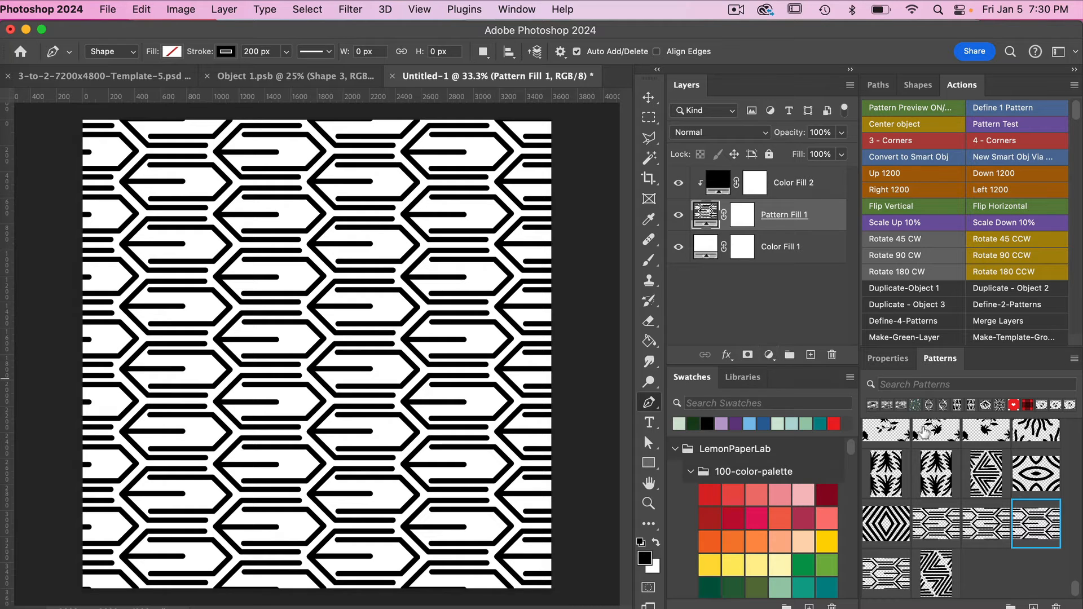
left_click(883, 576)
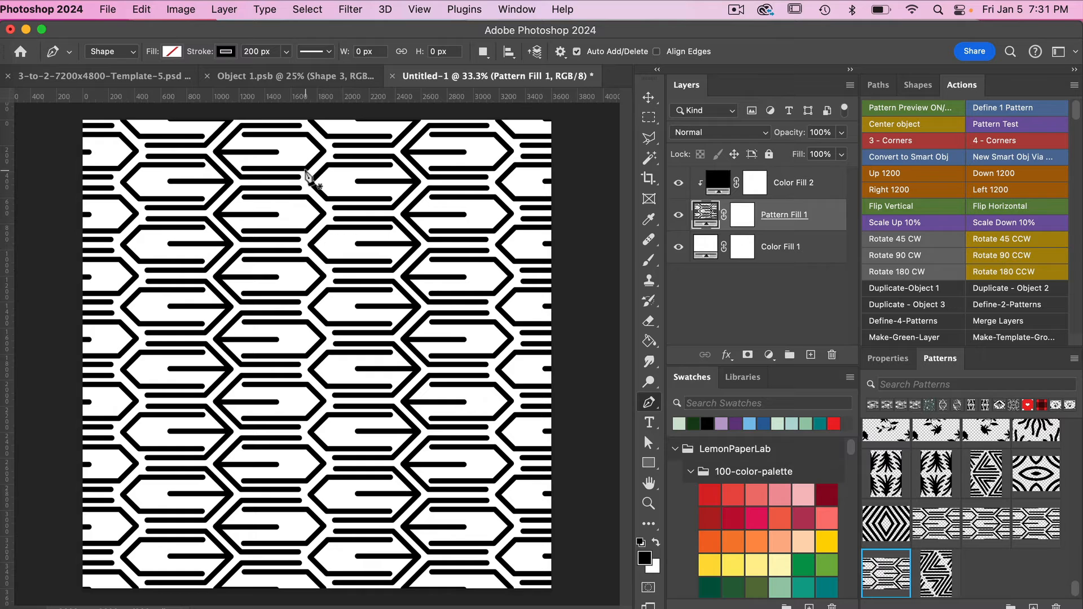
Return to Object 1.psb, hide the Shape 1, Shape 2 and Shape 3 layers, and show the Reference 1 guide.
left_click(299, 79)
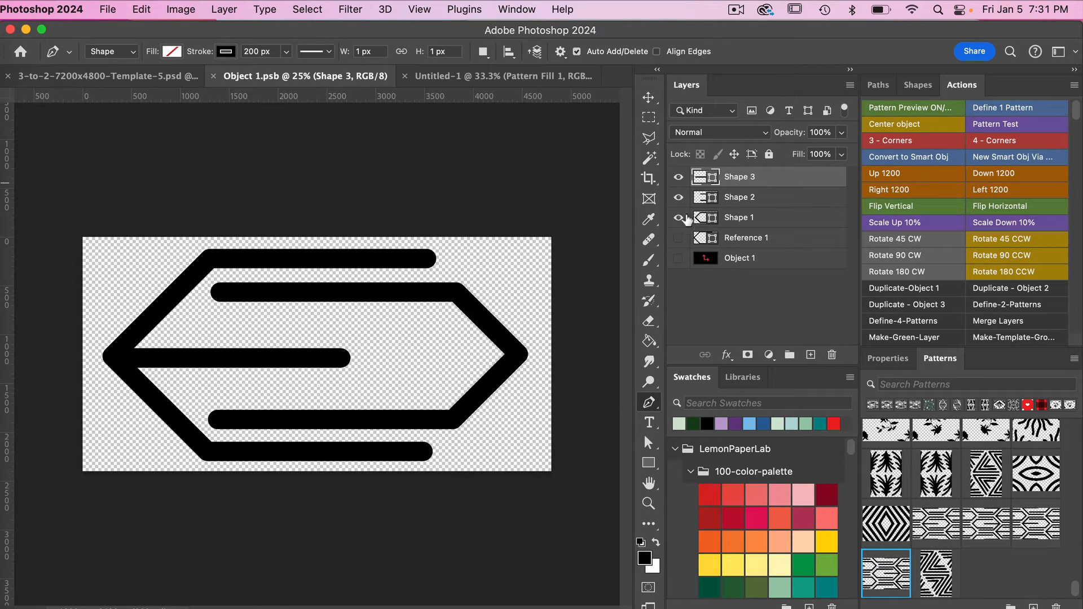
left_click(679, 177)
left_click(678, 198)
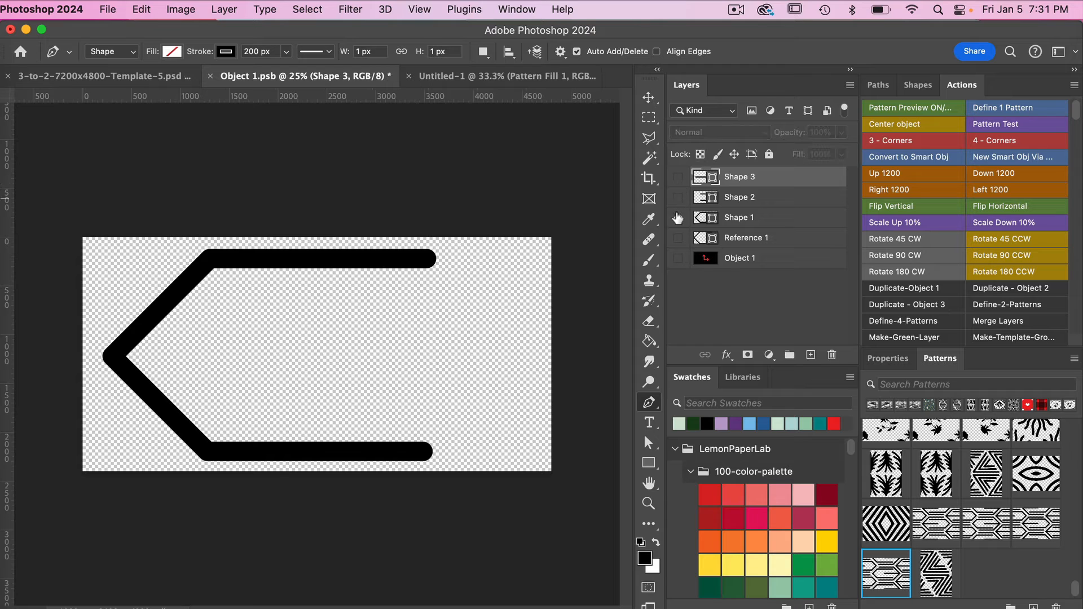
left_click(679, 217)
left_click(679, 237)
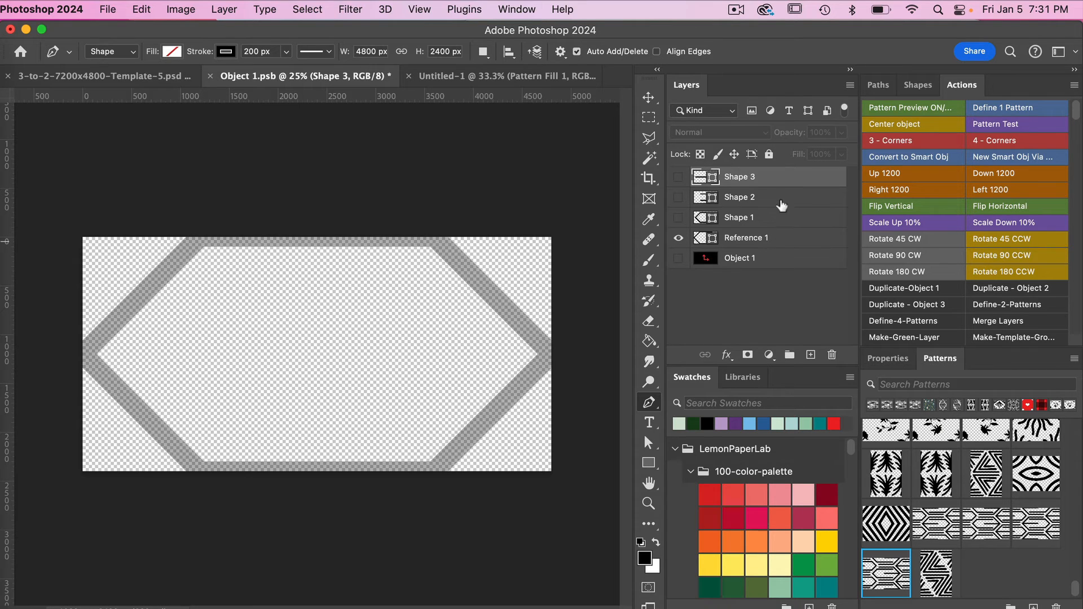
On a new layer, paint a black motif of ten wavy arms radiating from an off-centre hub inside the hexagon guide with a 300 px brush.
left_click(810, 355)
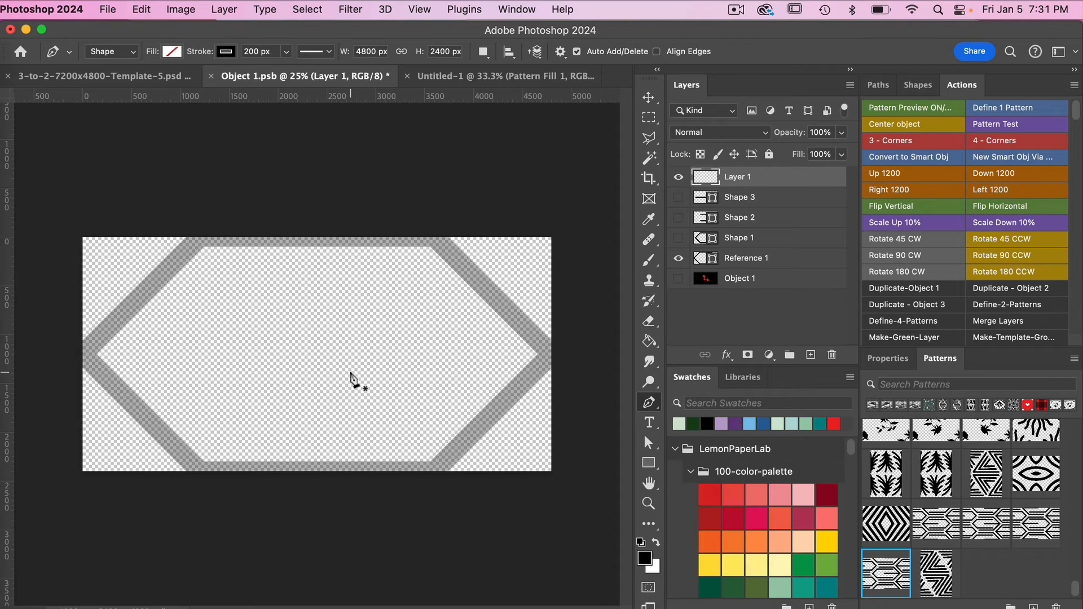
key("b")
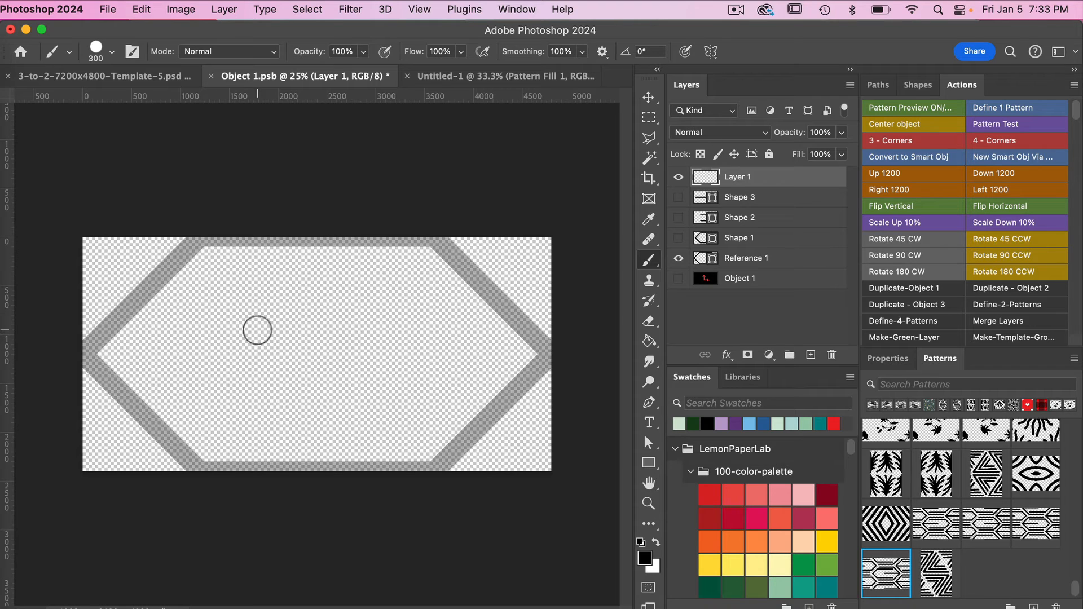
mouse_move(257, 330)
left_mouse_down()
mouse_move(254, 306)
mouse_move(213, 272)
left_mouse_up()
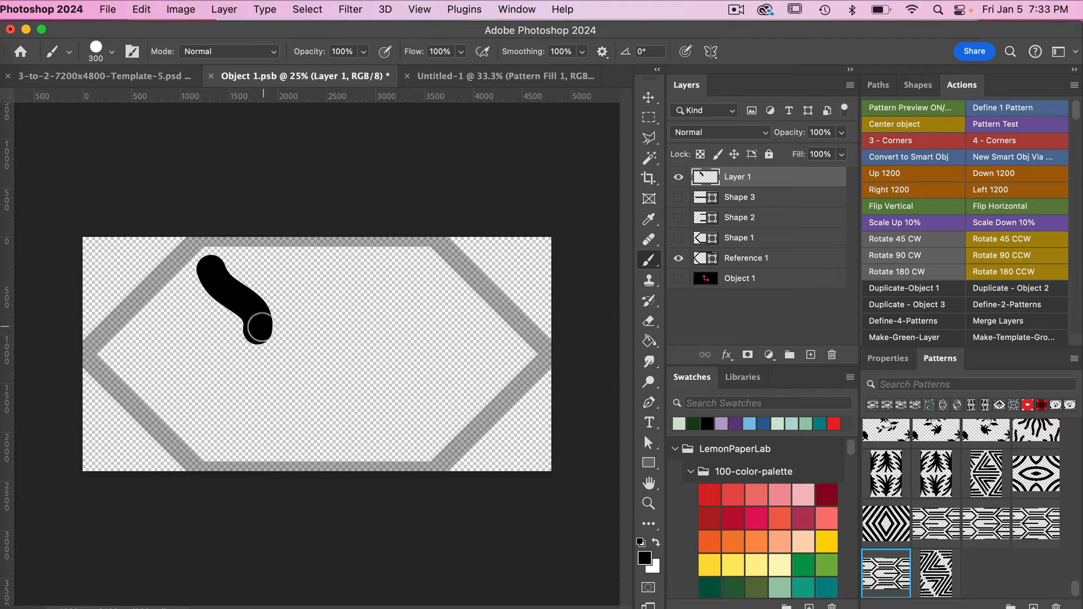
mouse_move(258, 329)
left_mouse_down()
mouse_move(274, 312)
mouse_move(284, 257)
mouse_move(261, 333)
mouse_move(337, 302)
mouse_move(371, 270)
mouse_move(425, 264)
left_mouse_up()
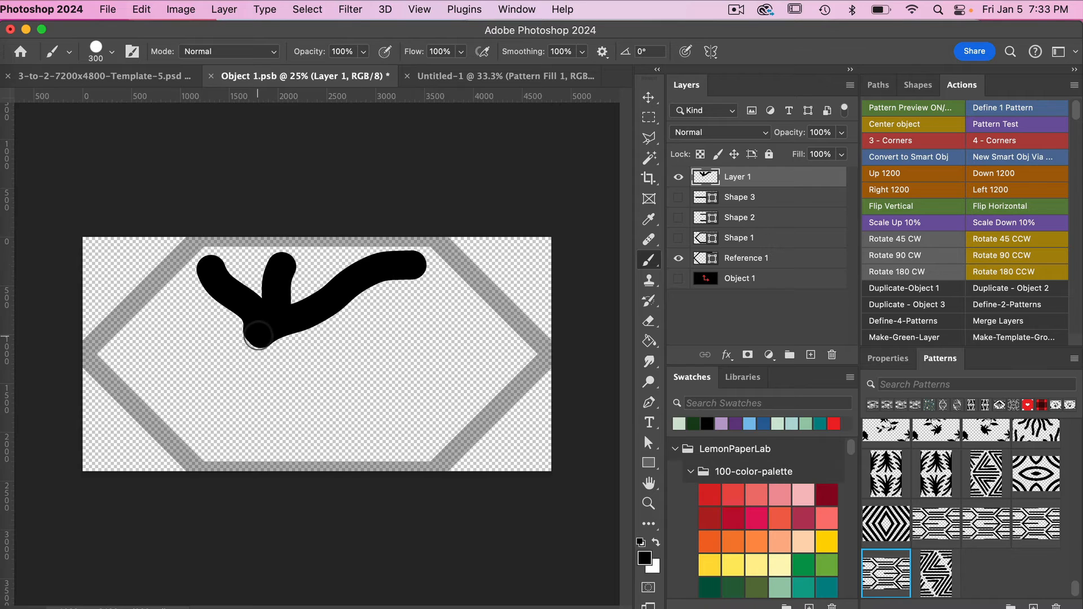
mouse_move(259, 335)
left_mouse_down()
mouse_move(328, 345)
mouse_move(417, 313)
mouse_move(520, 353)
left_mouse_up()
mouse_move(262, 332)
left_mouse_down()
mouse_move(428, 415)
mouse_move(454, 415)
left_mouse_up()
left_click_drag(301, 360, 355, 446)
left_click_drag(285, 361, 240, 445)
left_click_drag(273, 359, 182, 418)
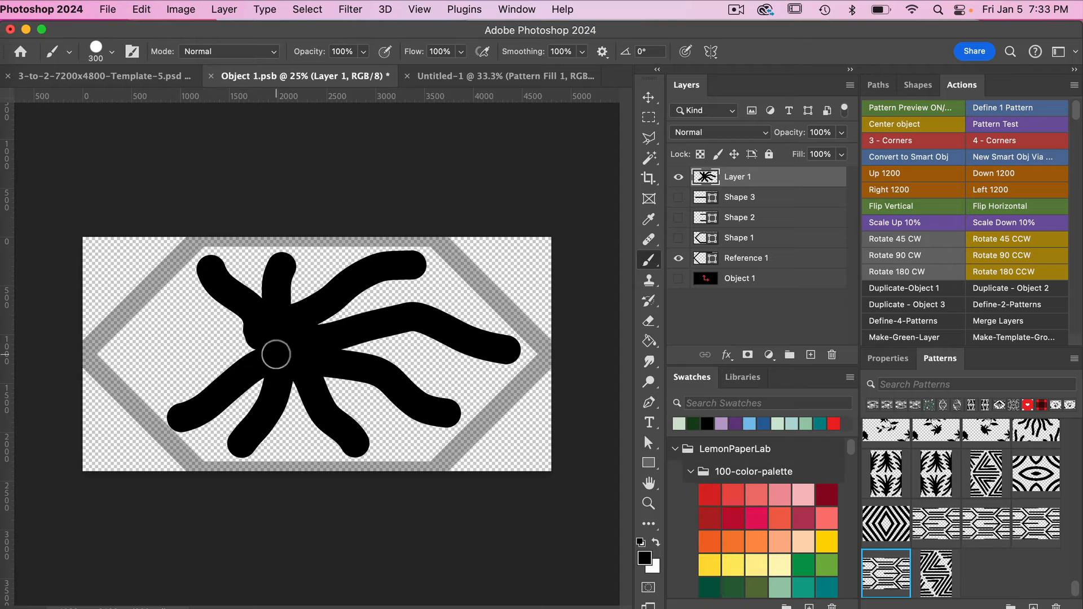
mouse_move(228, 341)
left_mouse_down()
mouse_move(152, 367)
mouse_move(116, 354)
left_mouse_up()
mouse_move(226, 337)
left_mouse_down()
mouse_move(200, 315)
mouse_move(153, 304)
left_mouse_up()
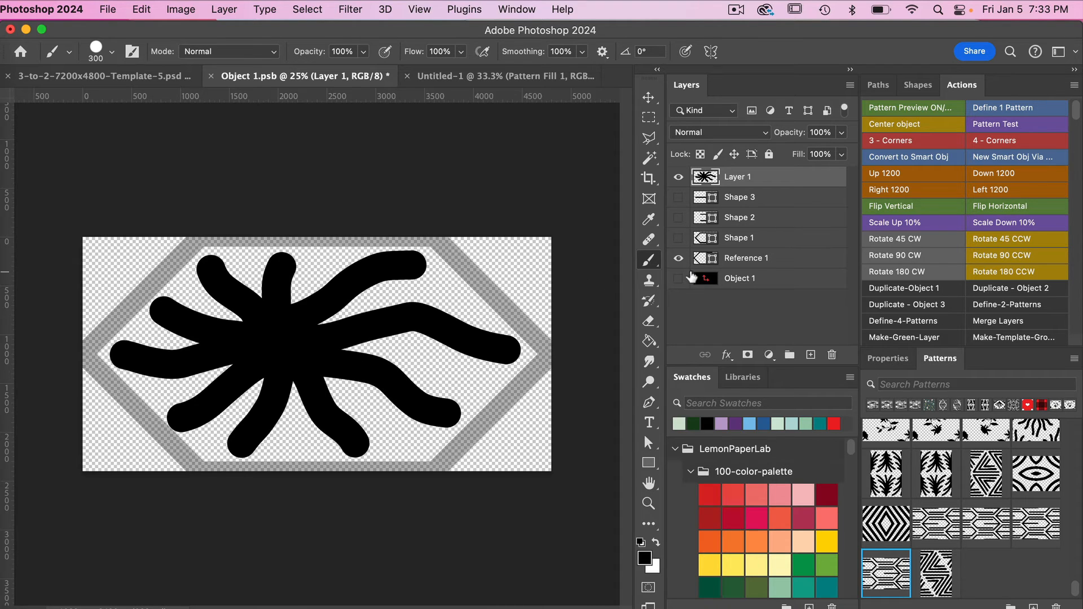
Save Object 1 with the Reference 1 guide hidden, and run the Define-4-Patterns action in 3-to-2-7200x4800-Template-5.psd.
left_click(679, 259)
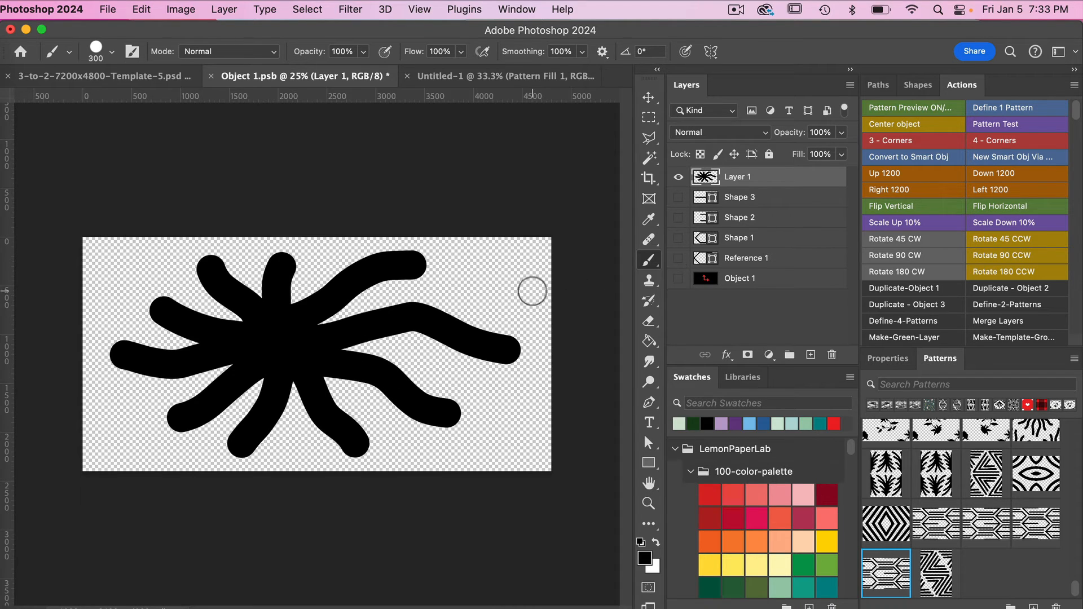
key("super+s")
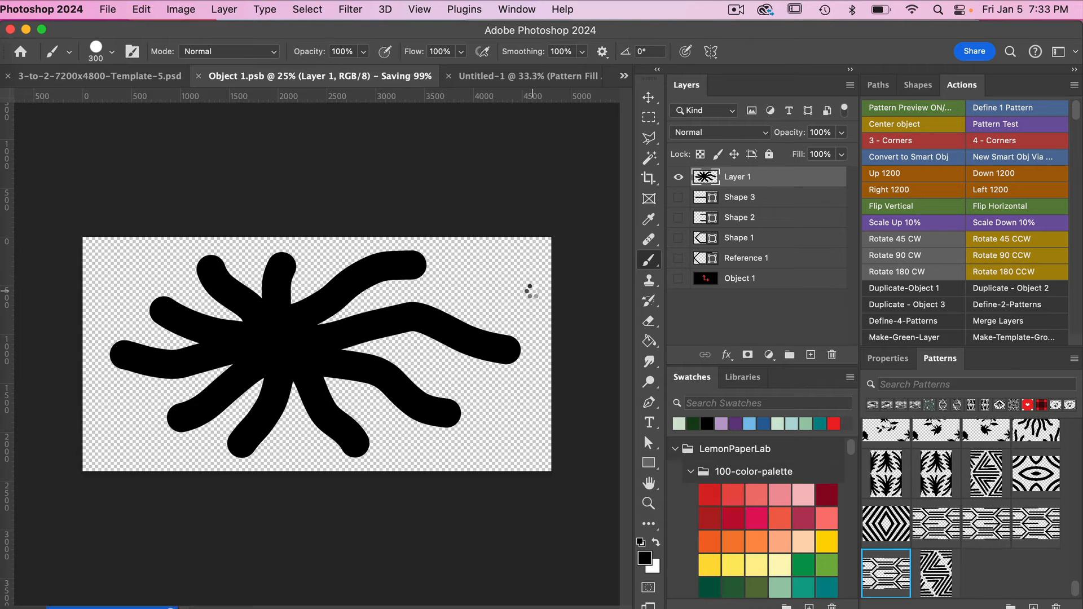
left_click(147, 80)
left_click(147, 80)
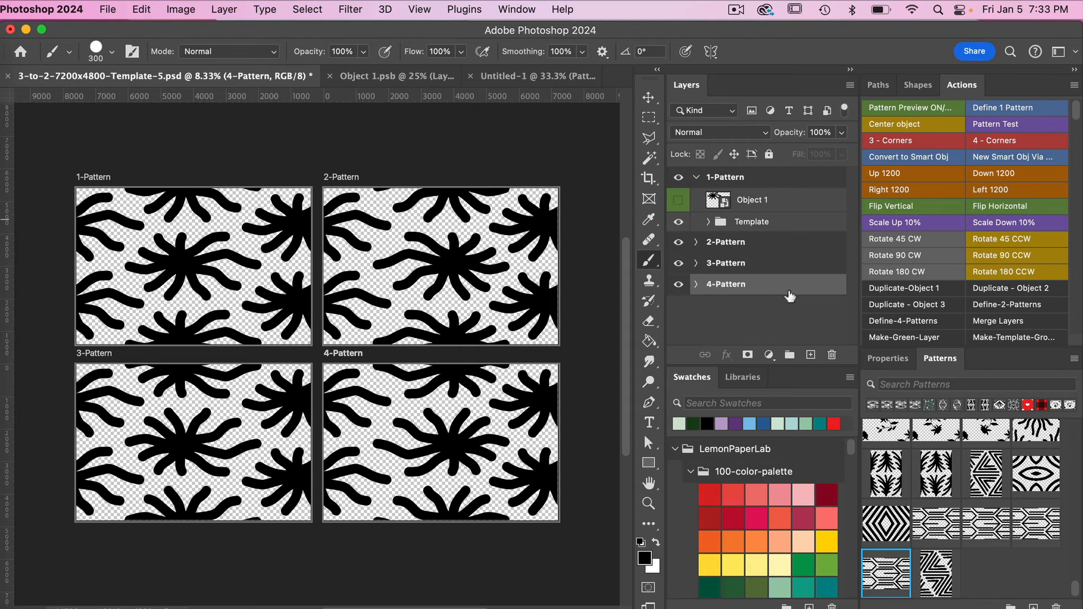
left_click(905, 322)
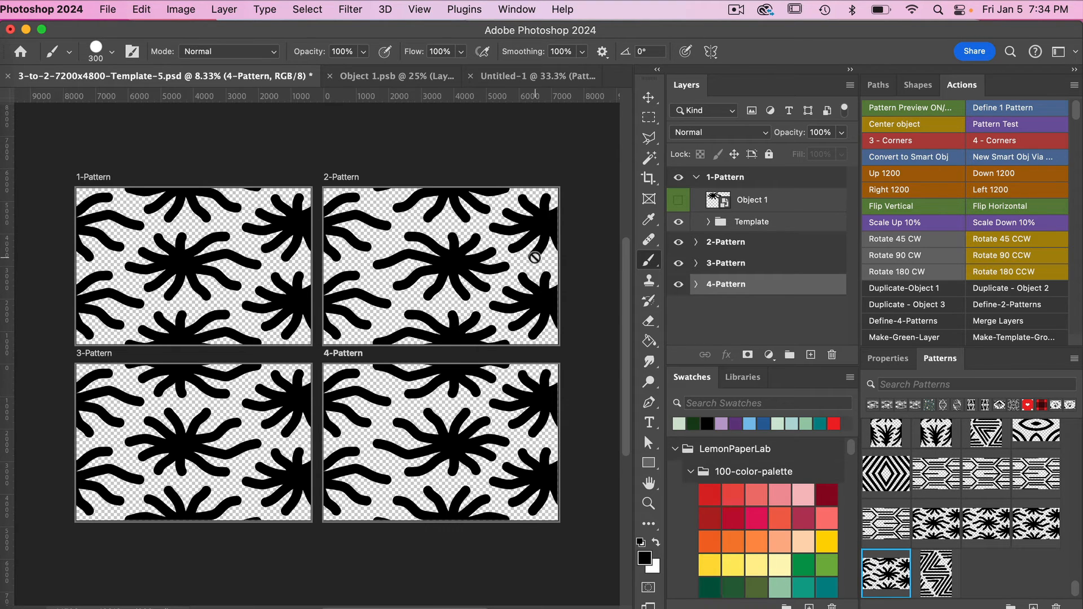
Return to Untitled-1 and apply the four new wavy-arm patterns in turn to the Pattern Fill 1 layer, ending with the fourth.
left_click(529, 78)
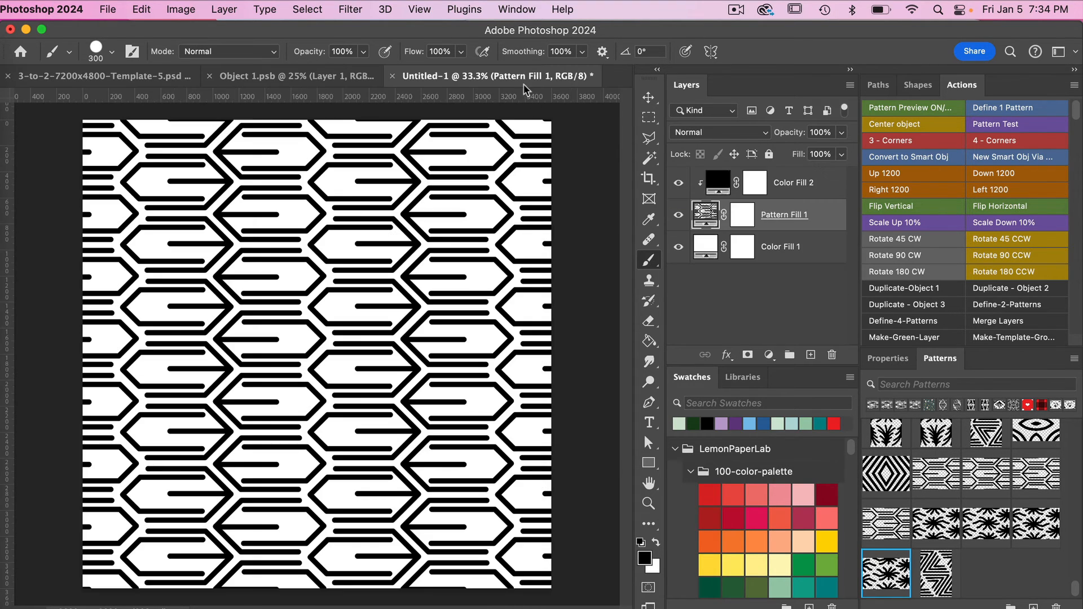
left_click(921, 529)
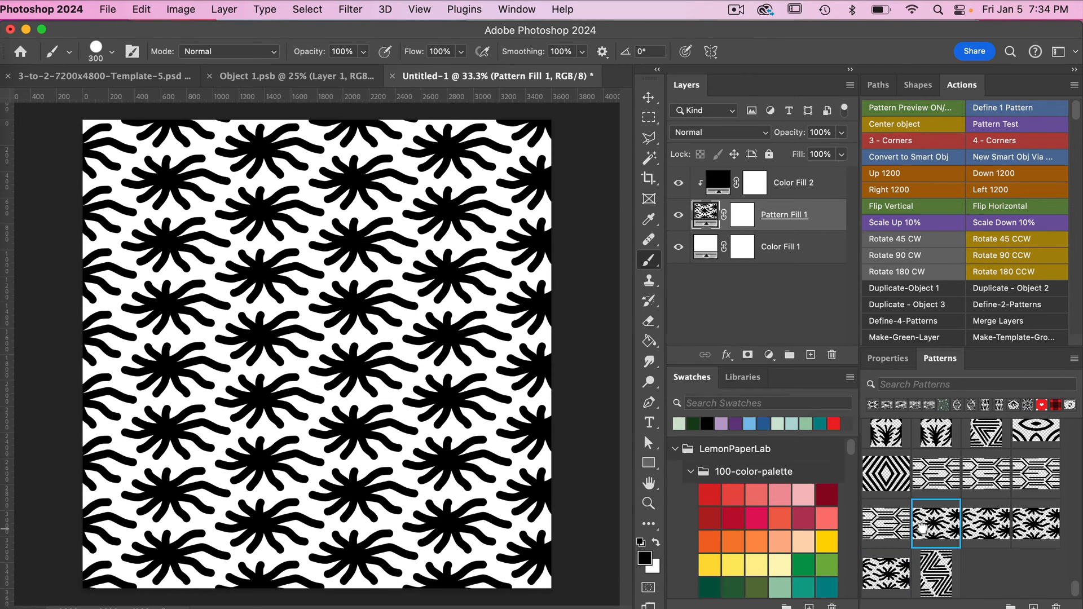
left_click(988, 526)
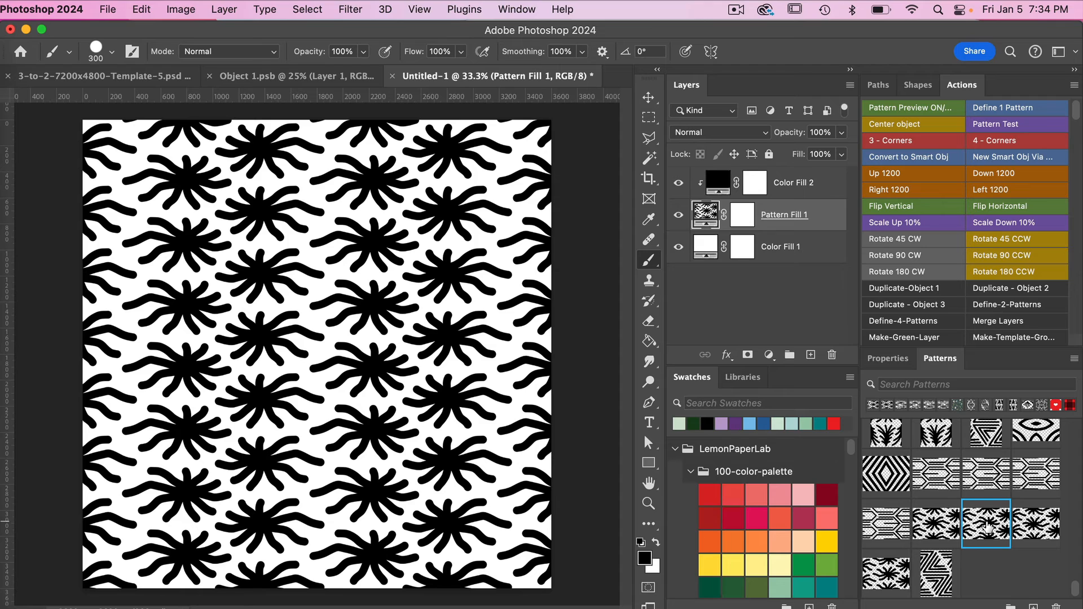
left_click(1040, 525)
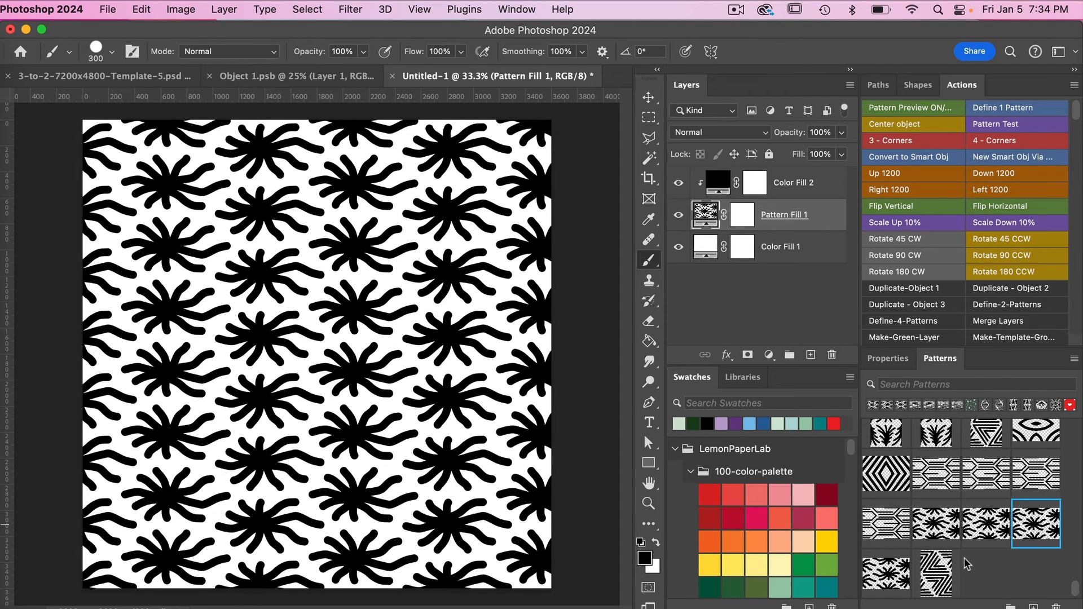
left_click(887, 576)
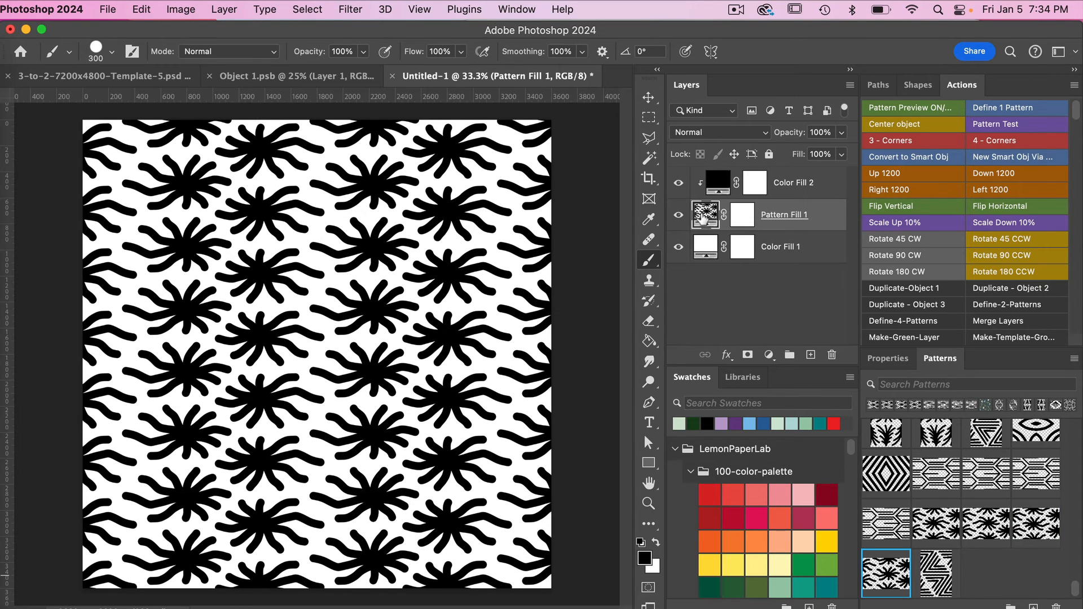
Reduce the scale of the wavy-arm pattern in Pattern Fill 1 to 15%.
double_click(702, 218)
key("Tab")
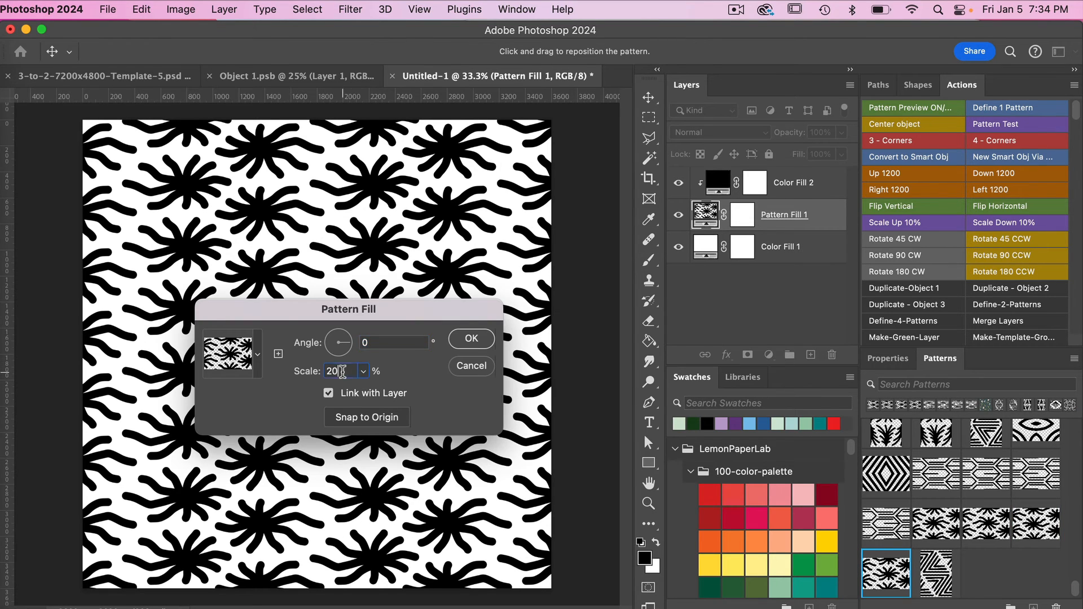
type("15")
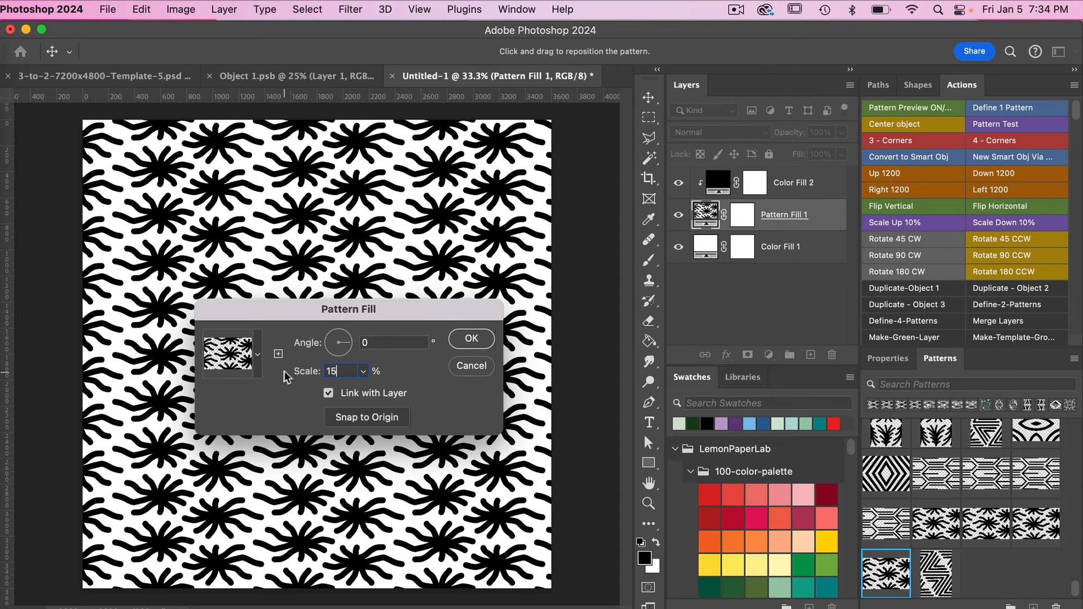
left_click(481, 340)
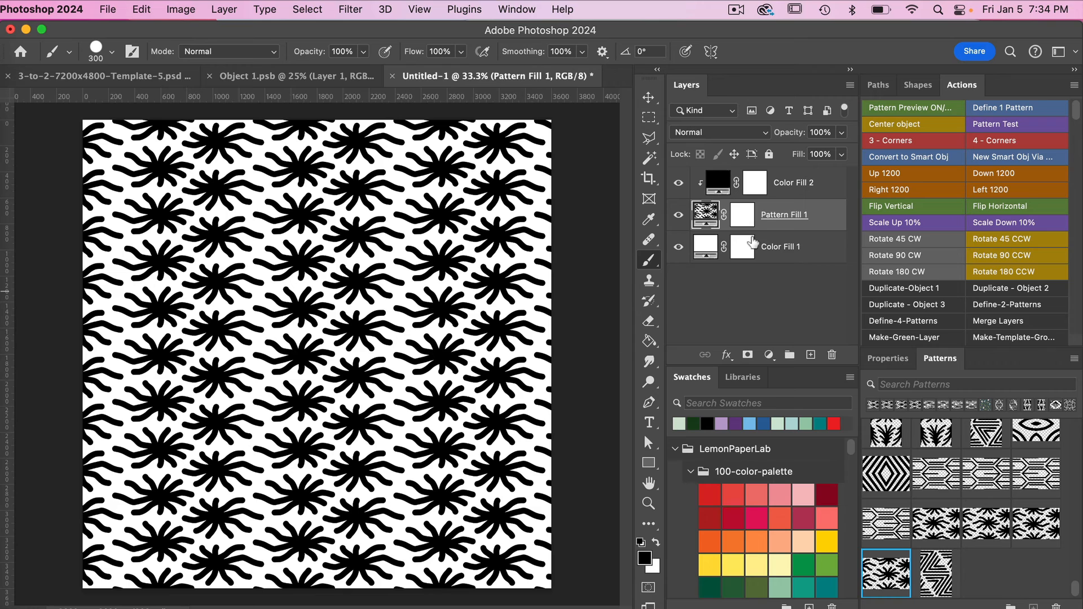
Recolour the Color Fill 1 background layer with the medium purple swatch from the 100-color-palette group.
left_click(792, 188)
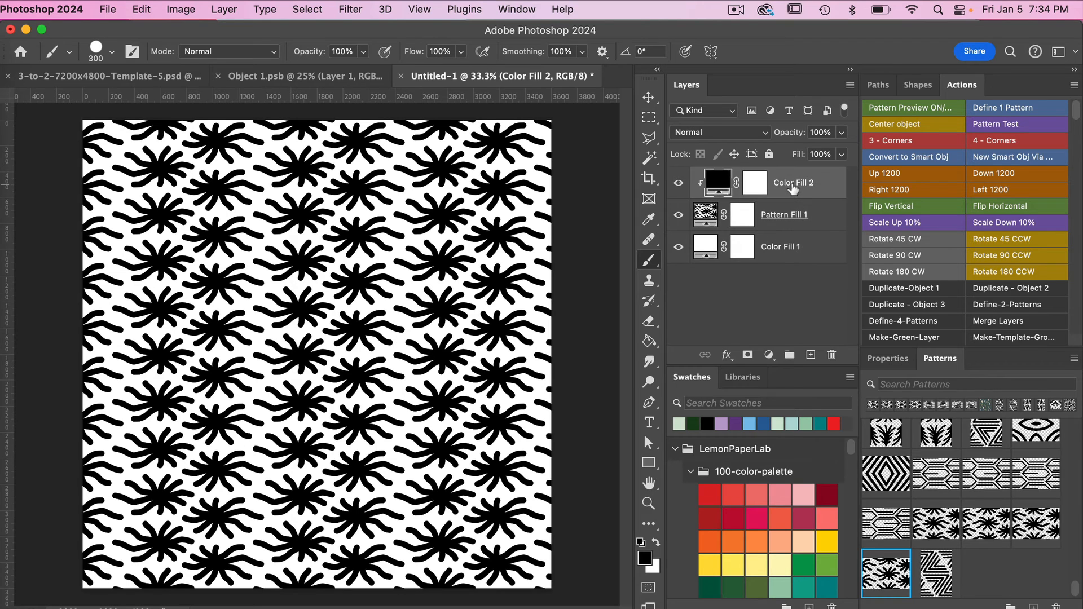
left_click(796, 256)
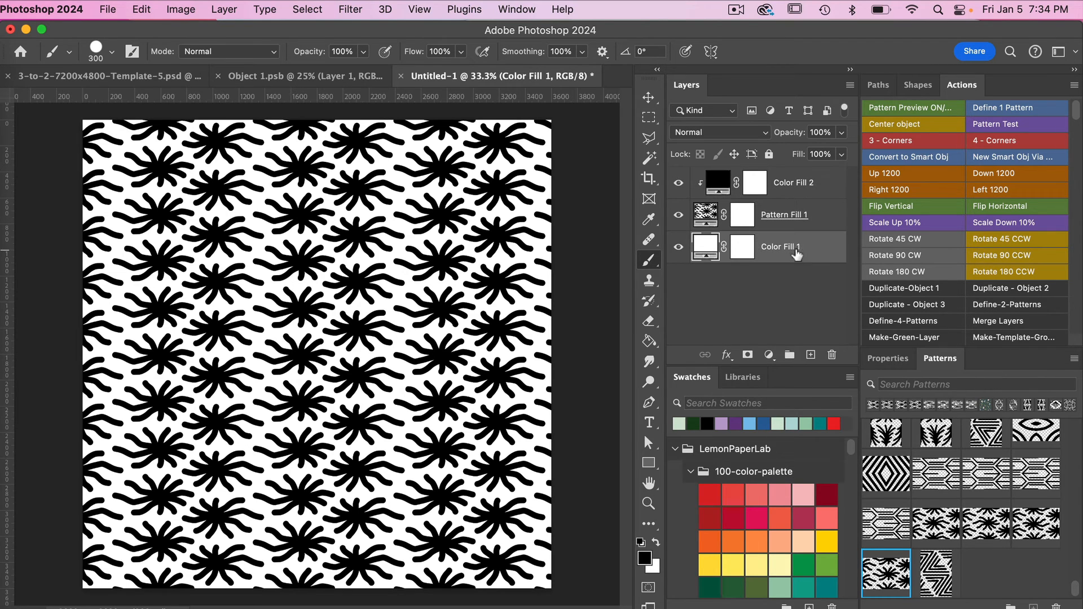
scroll(795, 513, "down", 5)
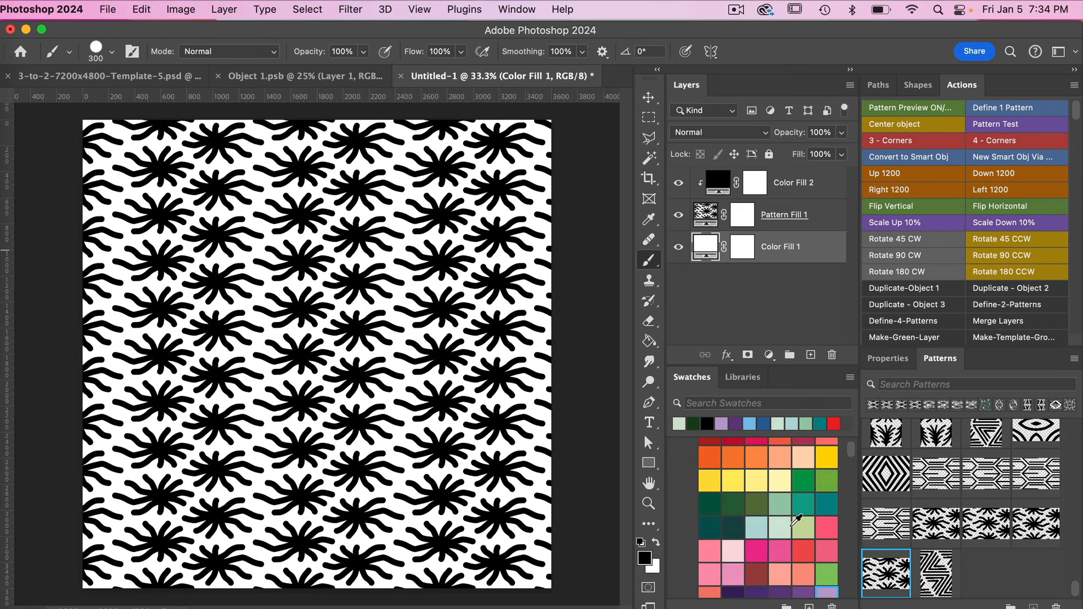
scroll(796, 520, "down", 1)
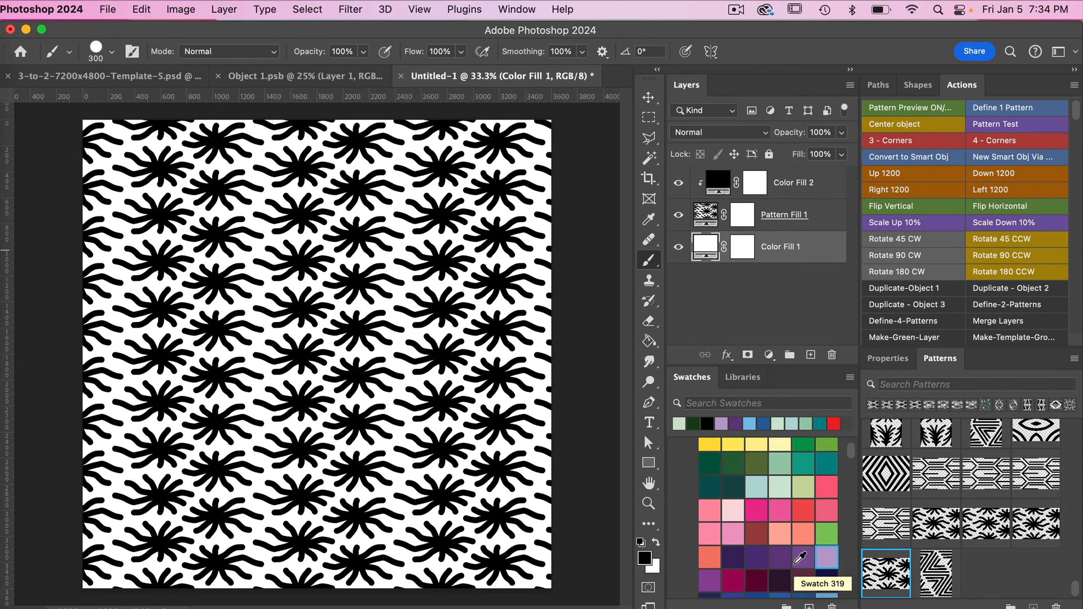
scroll(829, 485, "down", 1)
left_click(803, 546)
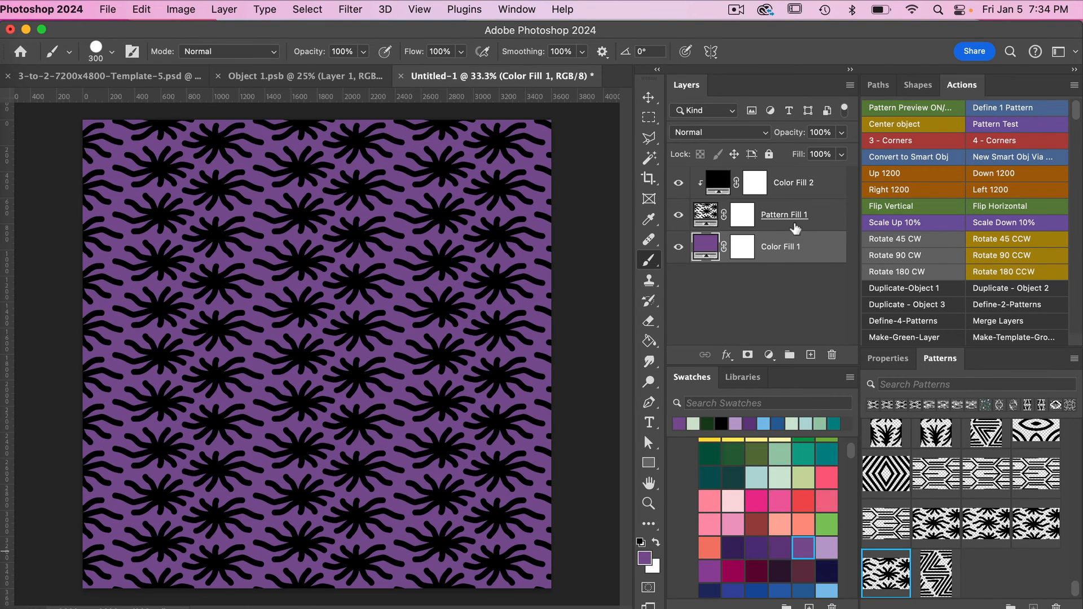
Recolour the Color Fill 2 layer to white (ffffff) and reduce the Pattern Fill 1 layer's opacity to 50%.
left_click(786, 191)
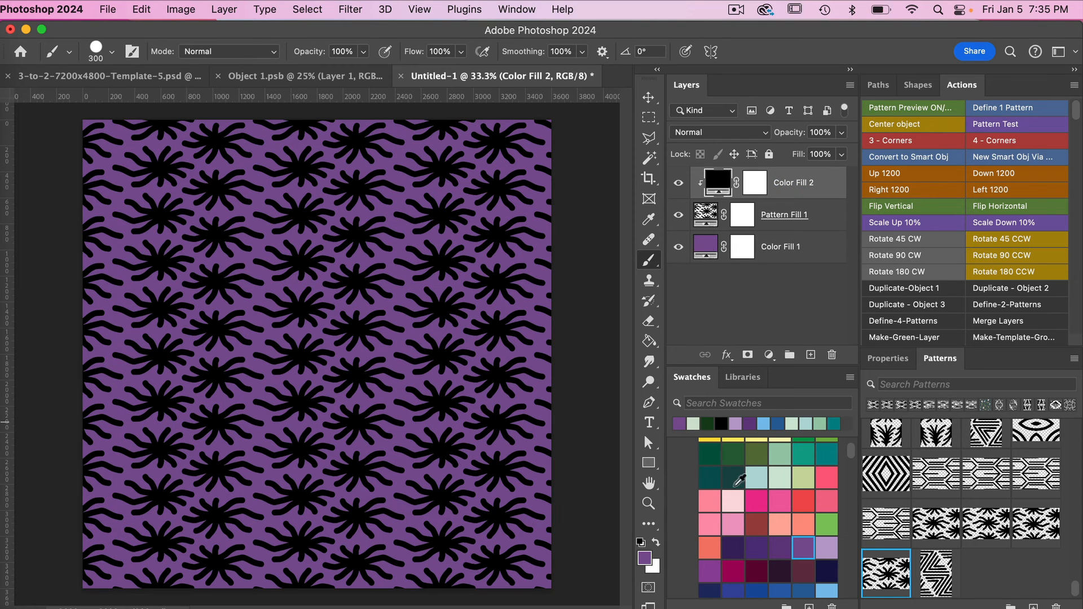
double_click(712, 180)
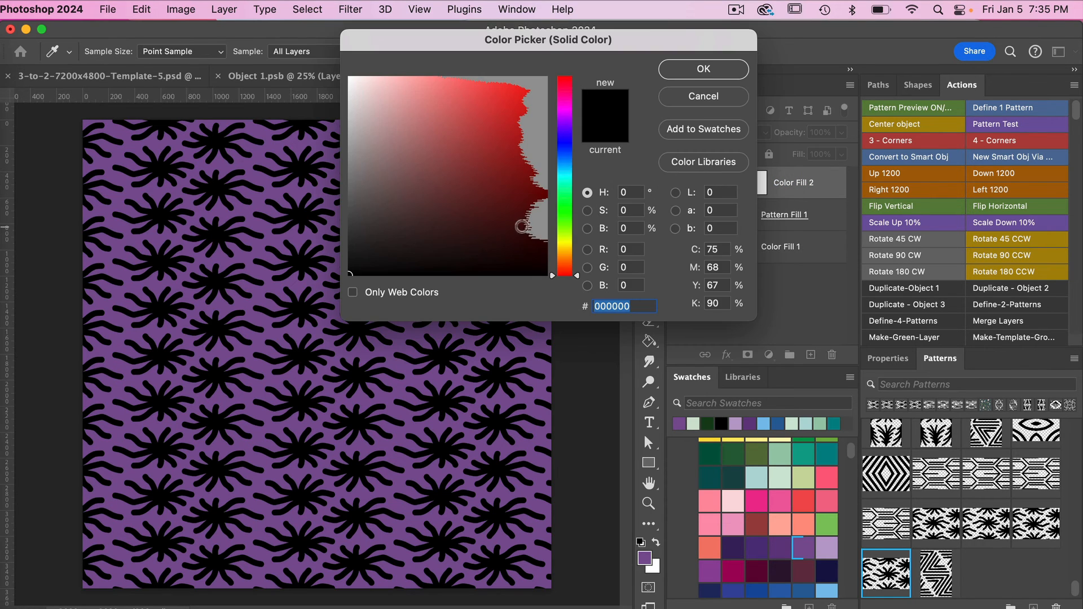
type("ffffff")
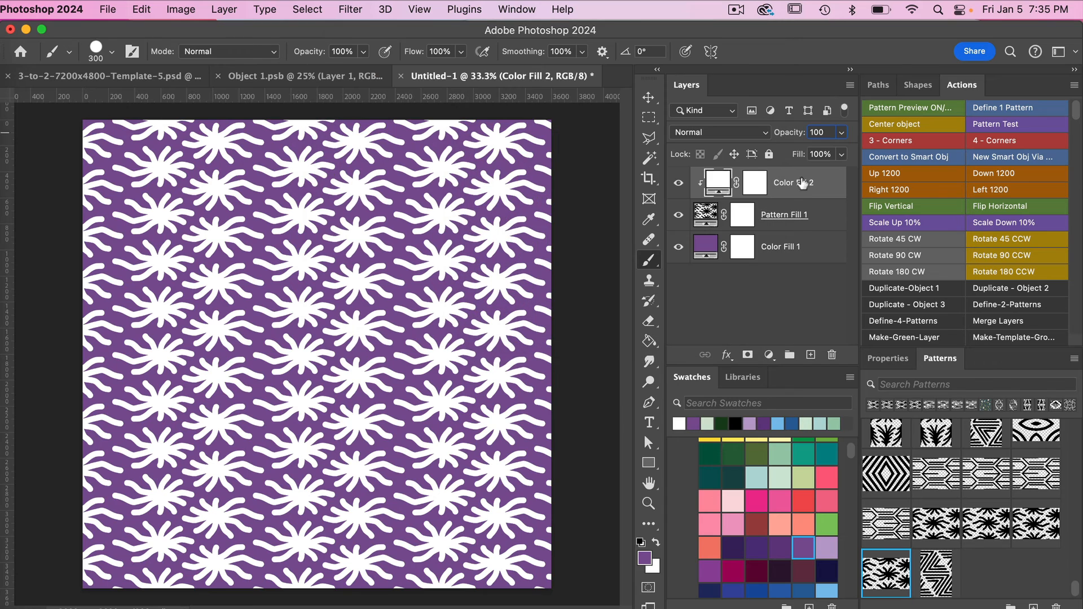
left_click(703, 69)
left_click(796, 224)
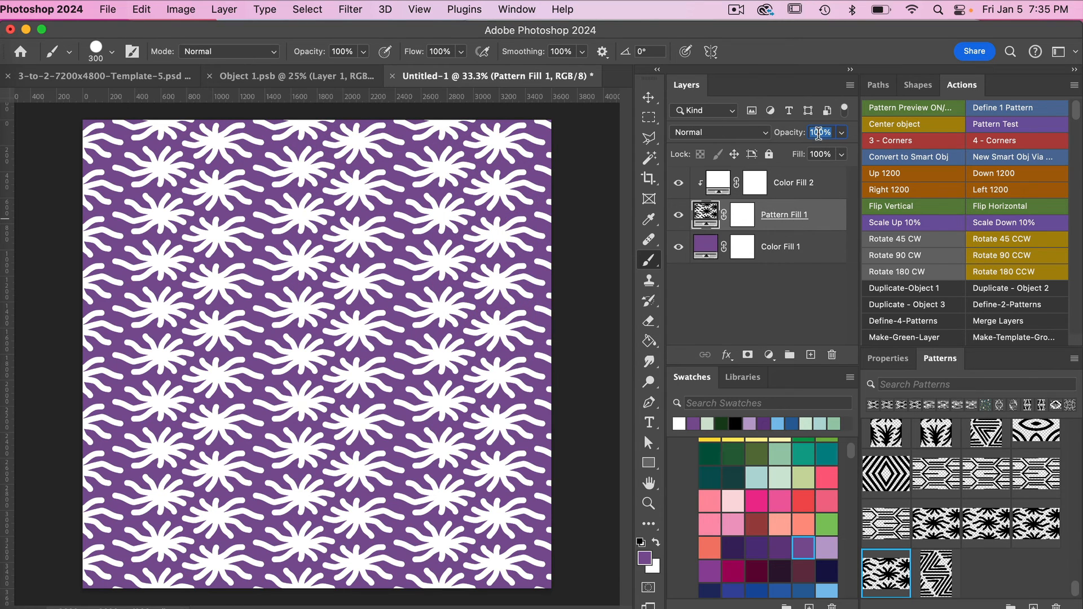
type("50")
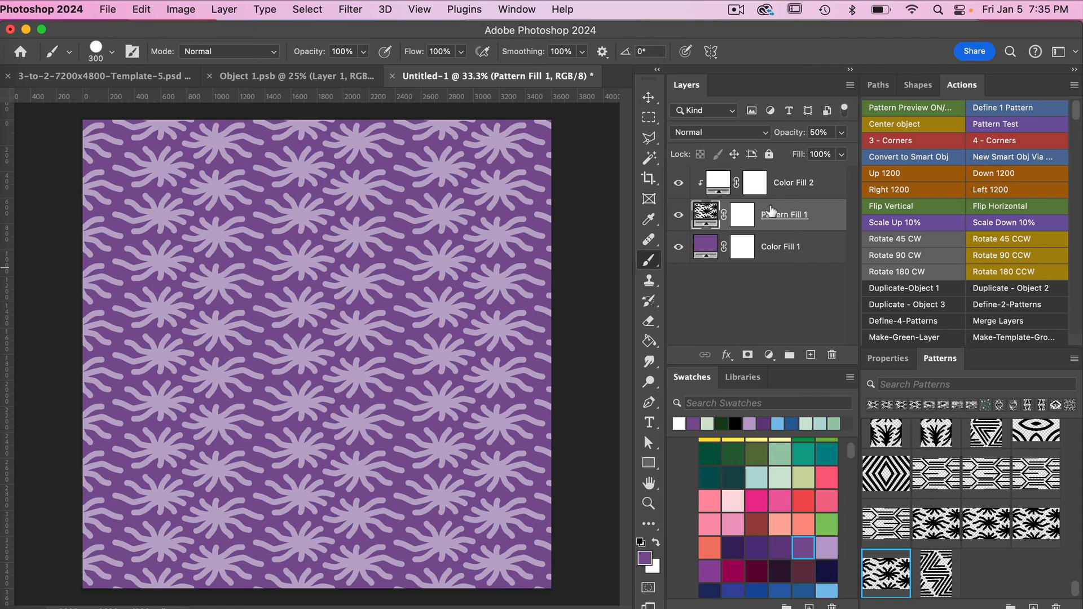
Apply each of the four wavy-arm patterns in turn to the half-transparent Pattern Fill 1 layer to compare them in the new colours.
left_click(936, 523)
left_click(993, 529)
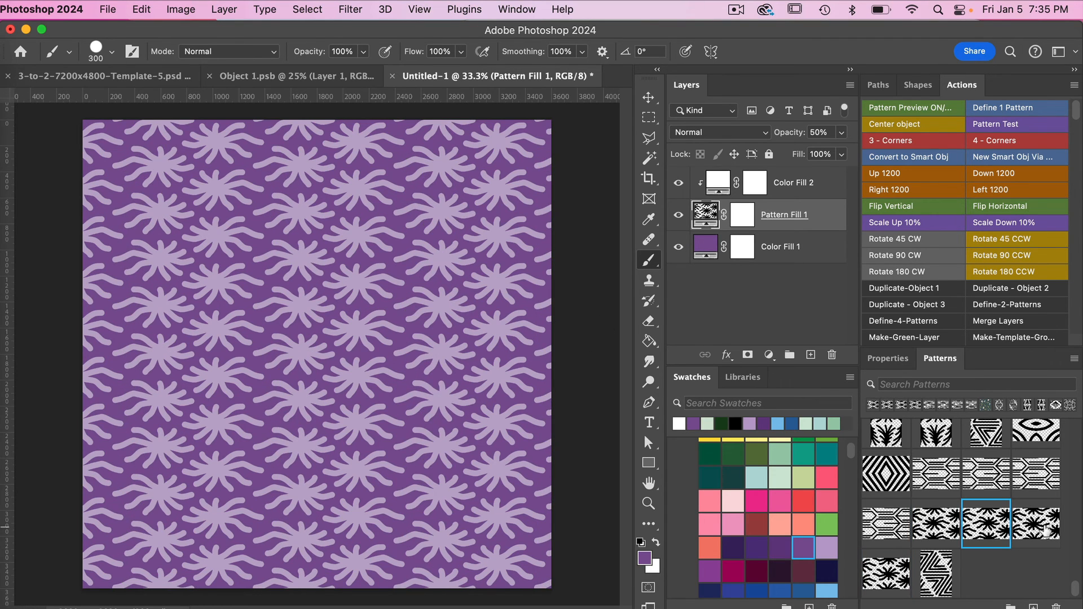
left_click(1037, 527)
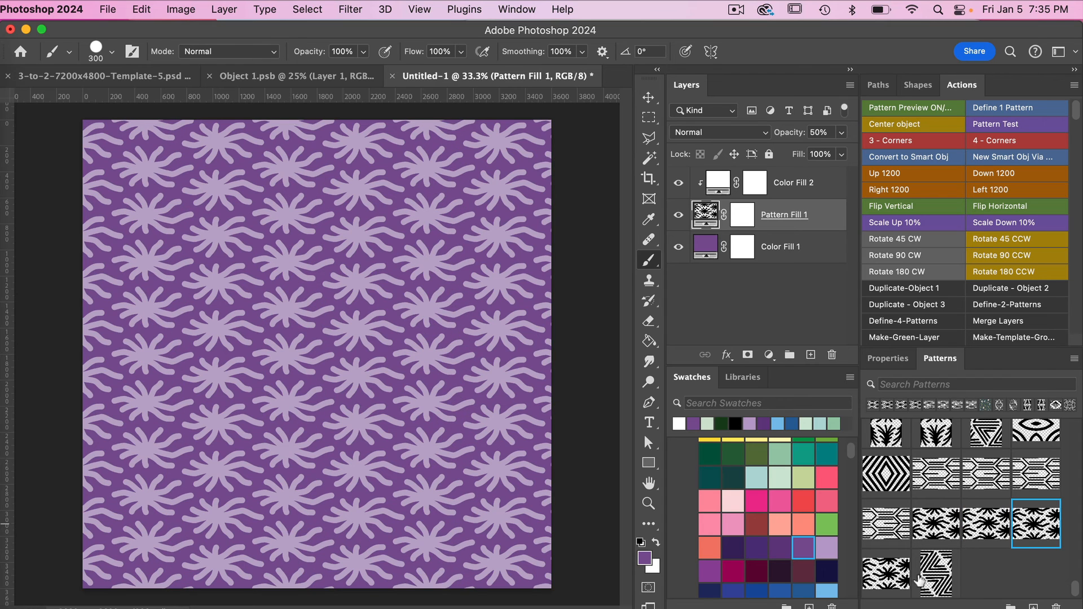
left_click(887, 584)
Apply the first three hexagonal-line patterns in turn to the Pattern Fill 1 layer, ending with the third.
left_click(929, 480)
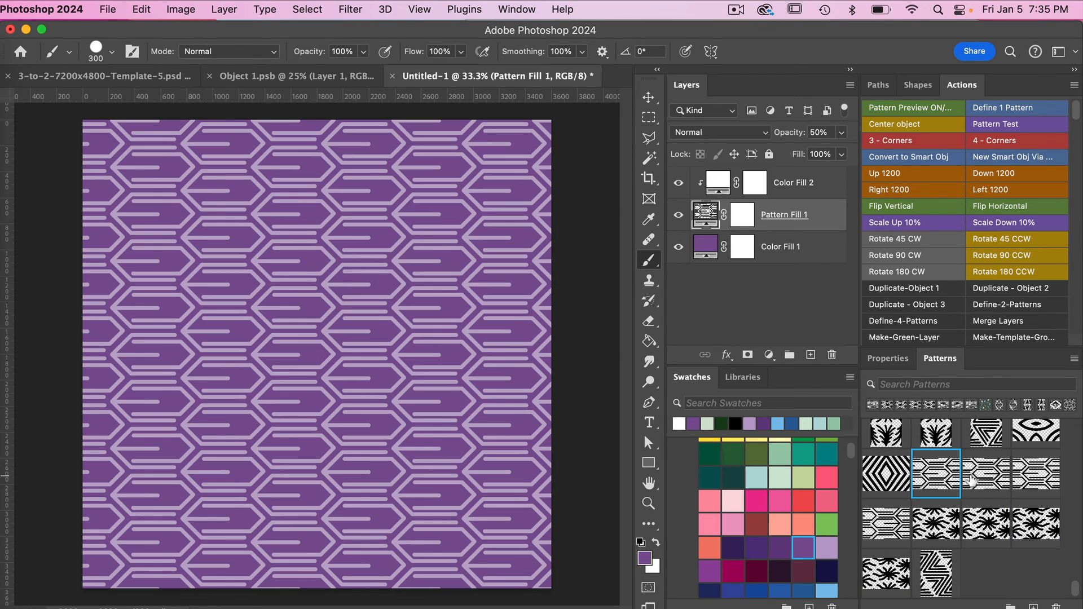
left_click(1004, 471)
left_click(1054, 478)
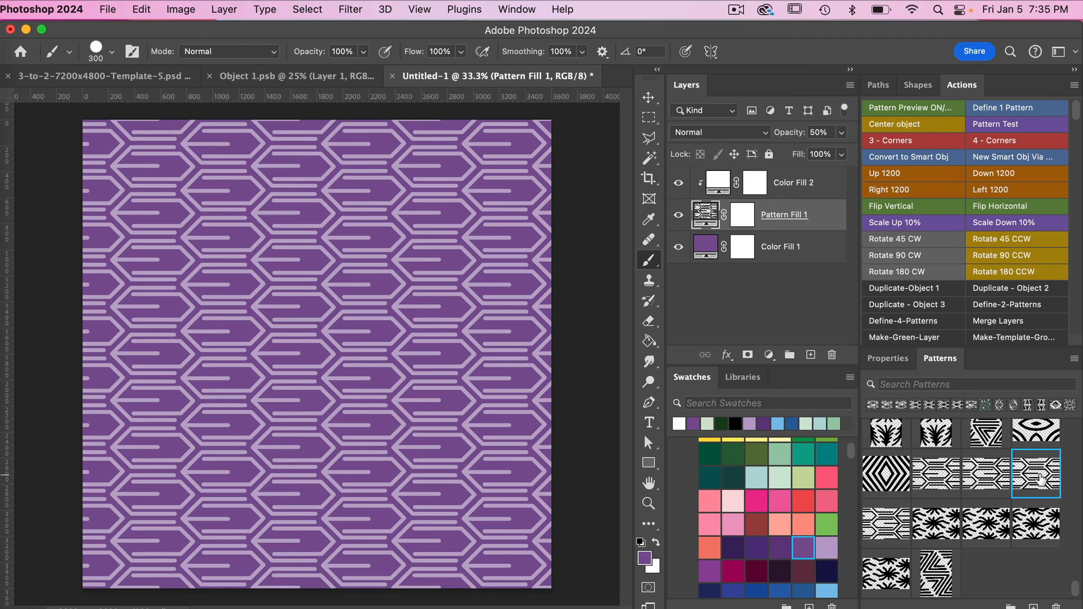